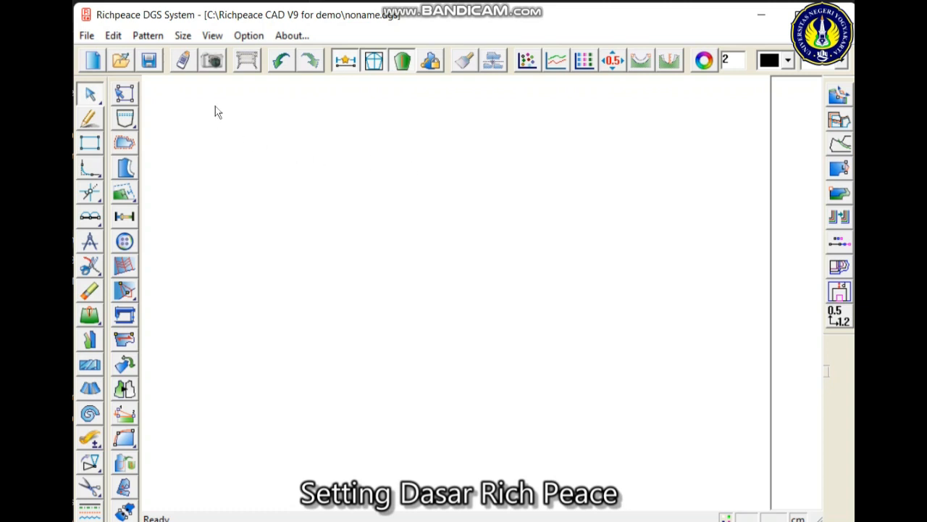
- Confirm cm as the length unit with a precision of 0.01 in the system setup
click(245, 32)
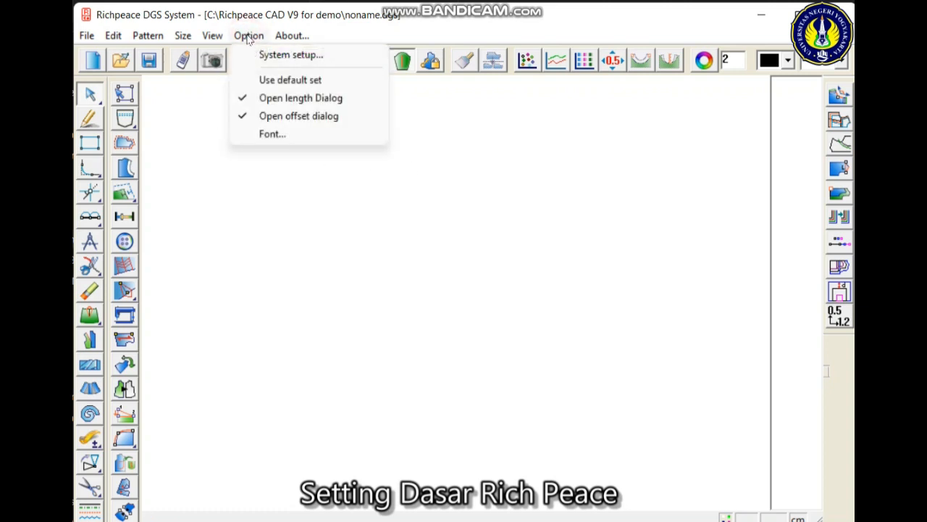
click(266, 56)
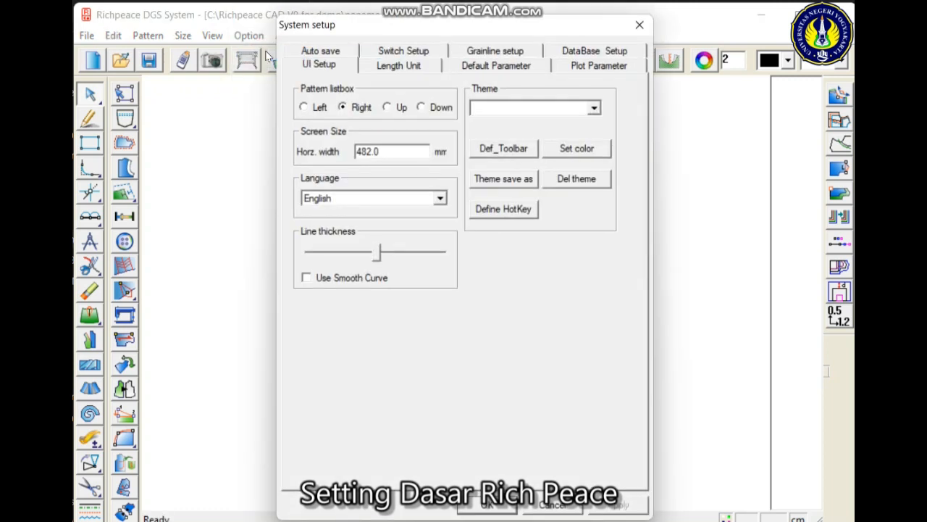
click(389, 66)
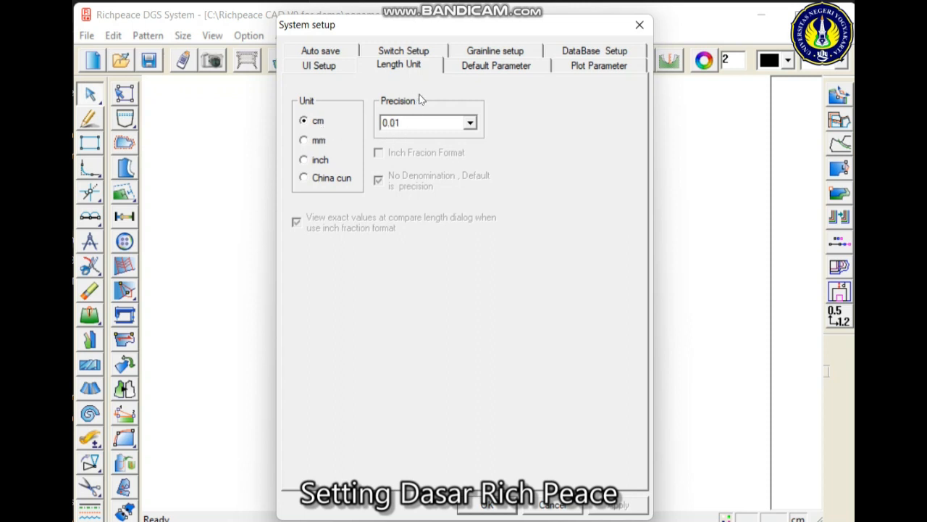
click(483, 506)
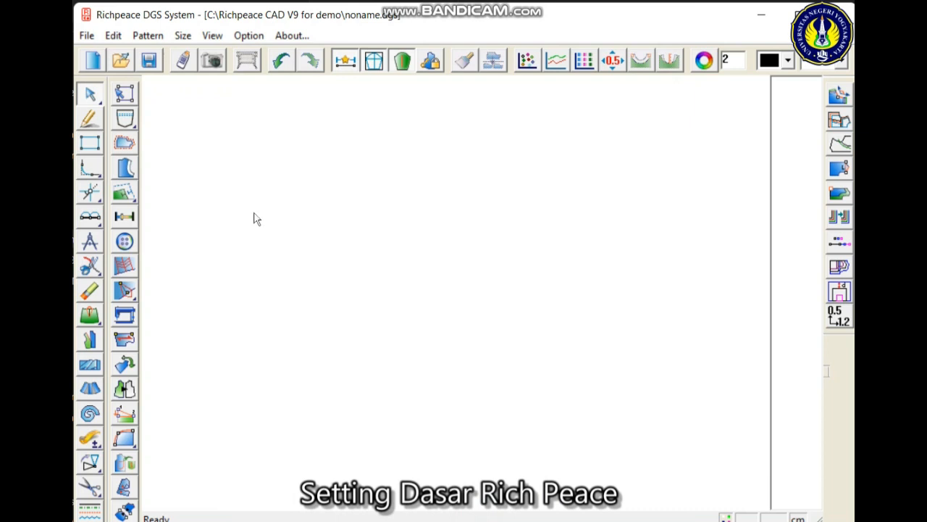
- Show the ruler bar around the work area
click(212, 36)
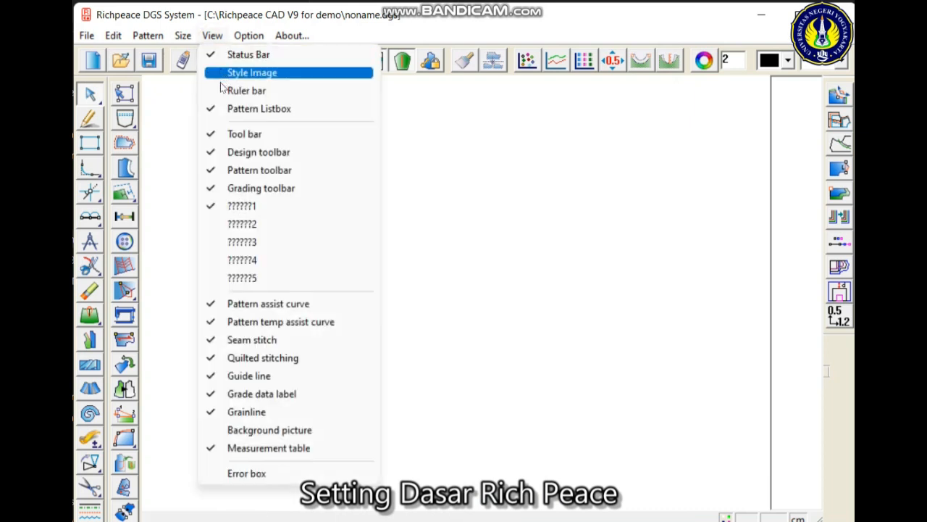
click(247, 90)
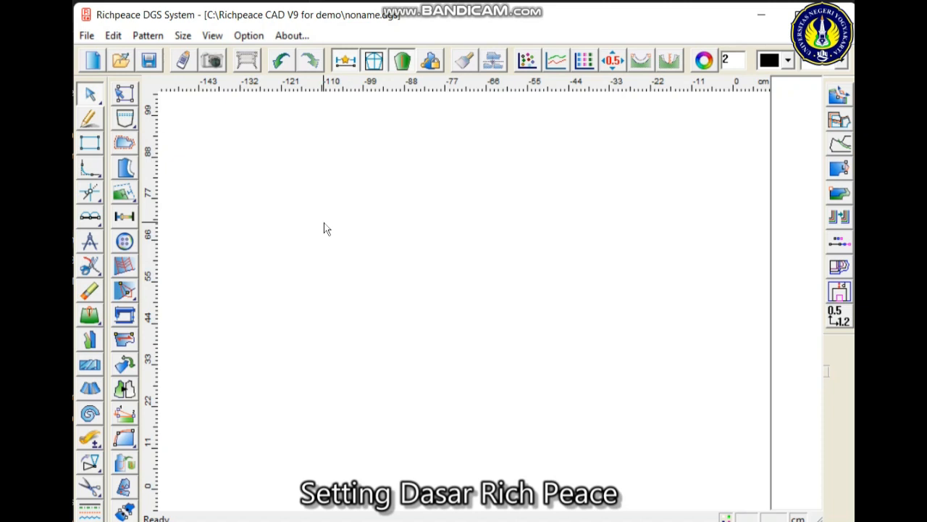
click(352, 226)
- Customize the Right button tool toolbar by adding the Undo, Intelligent pen and Modify tools
click(258, 37)
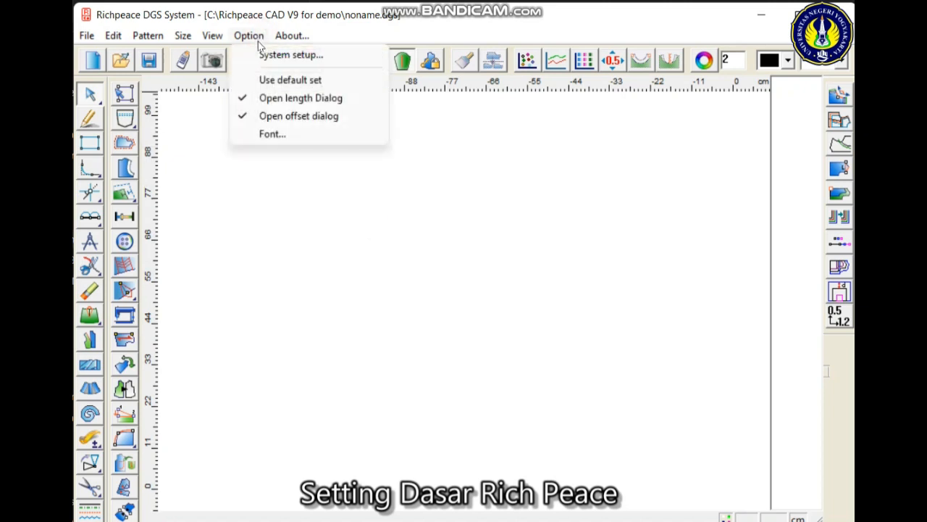
click(259, 54)
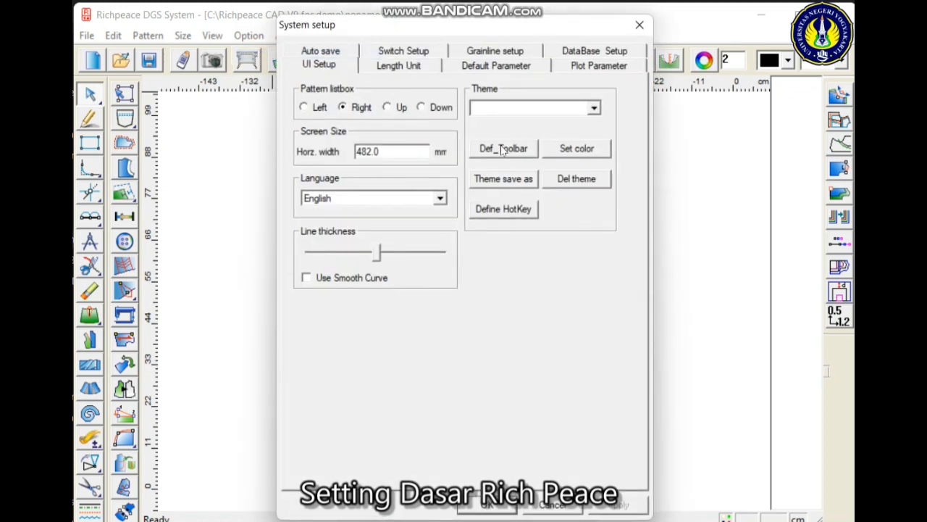
click(505, 149)
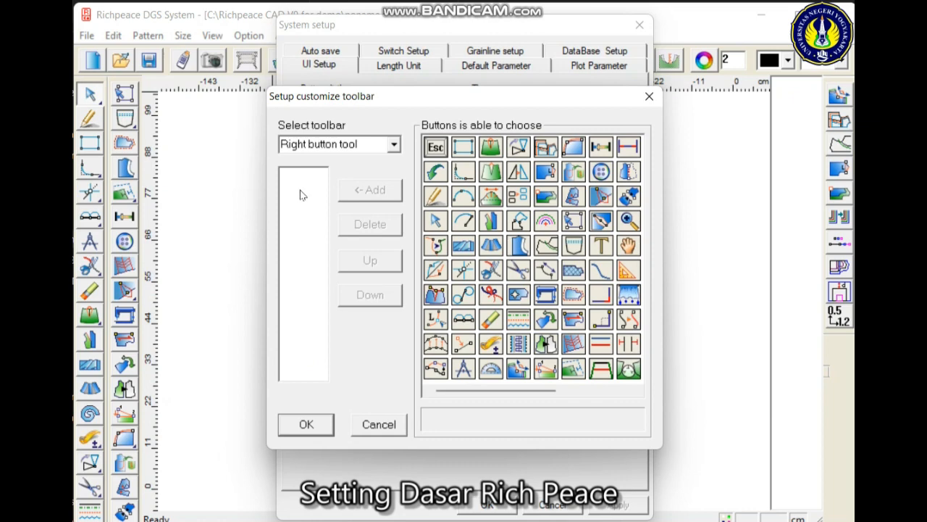
click(435, 172)
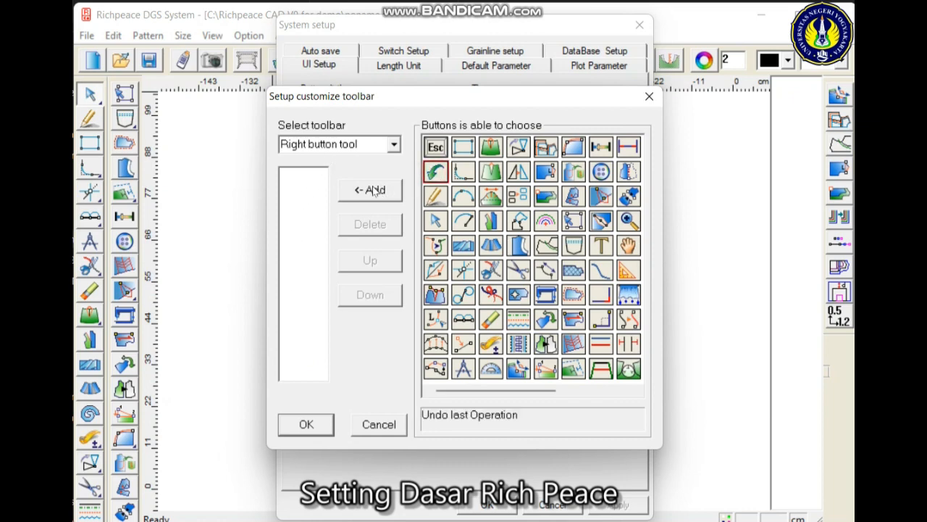
click(373, 190)
click(435, 194)
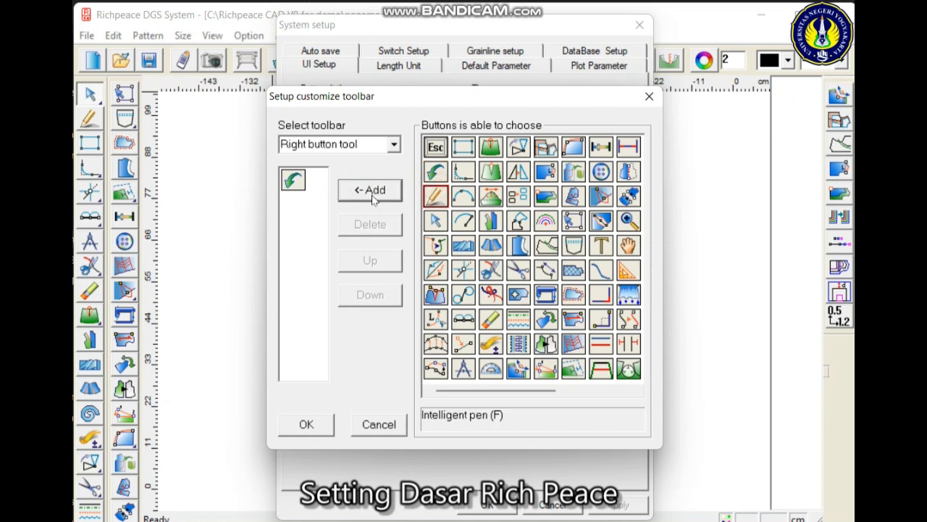
click(372, 190)
click(435, 220)
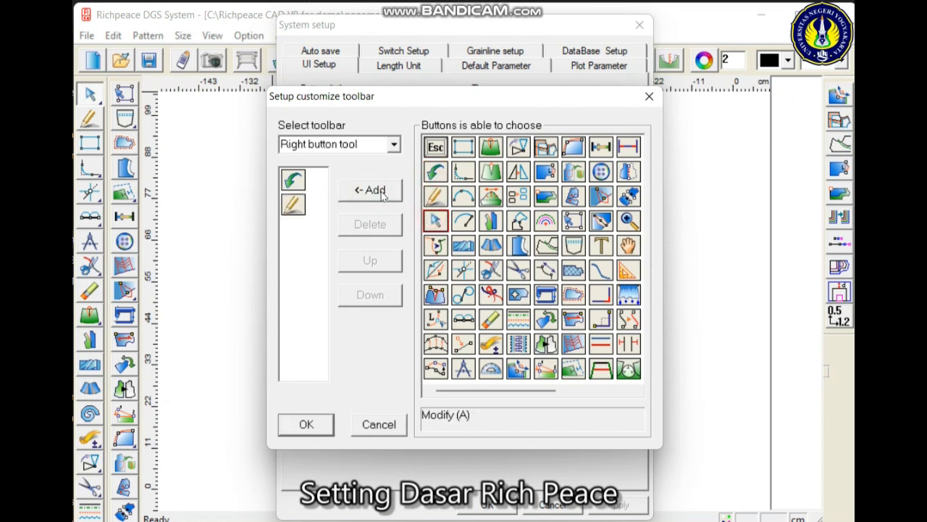
click(373, 189)
- Add Compare length, Eraser, Forfex and Text to the Right button tool toolbar, save it and check it on the canvas
click(491, 343)
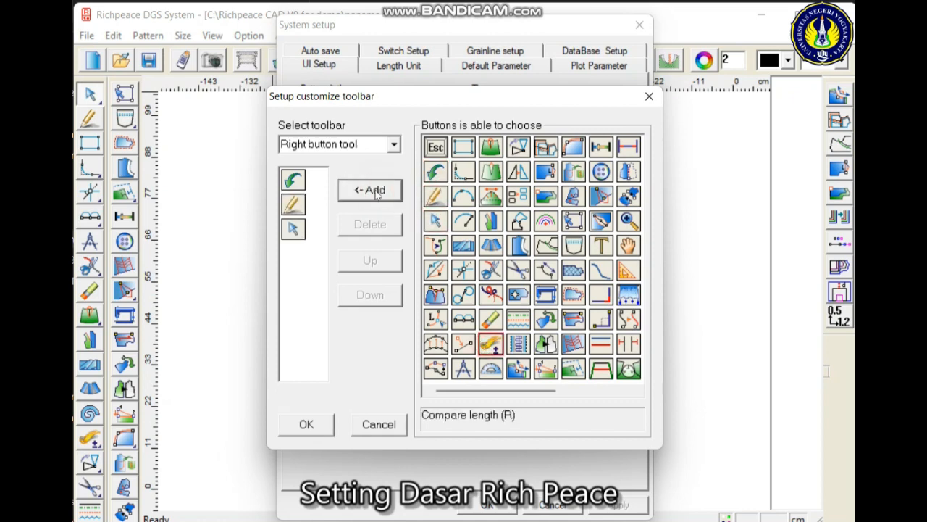
click(369, 190)
click(491, 319)
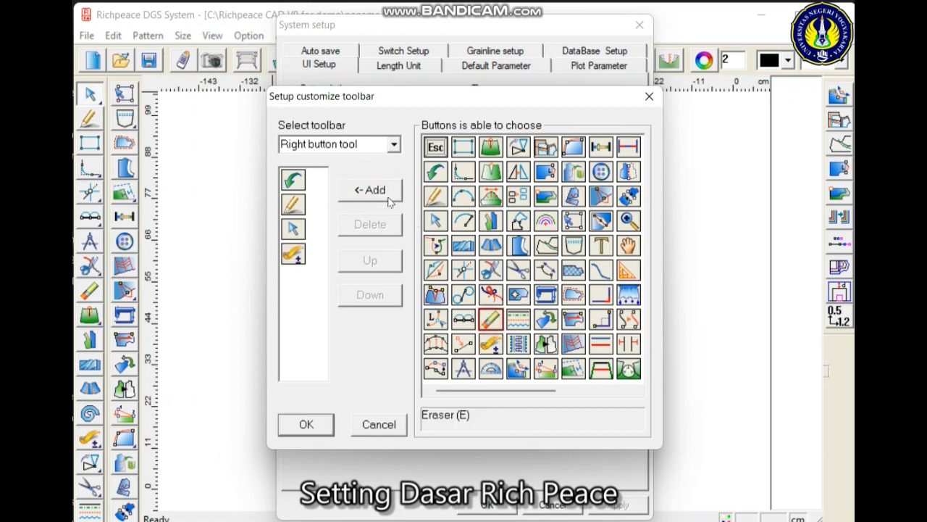
click(384, 192)
click(517, 269)
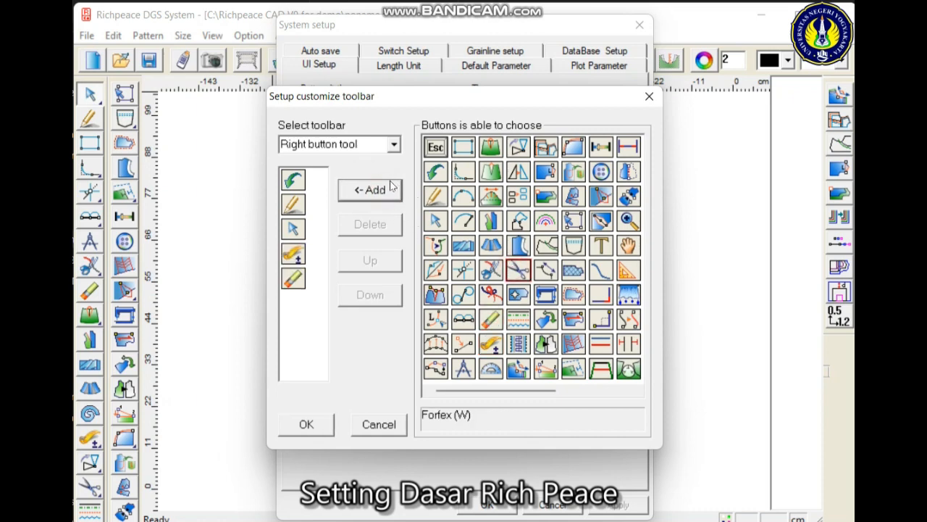
click(363, 190)
click(601, 247)
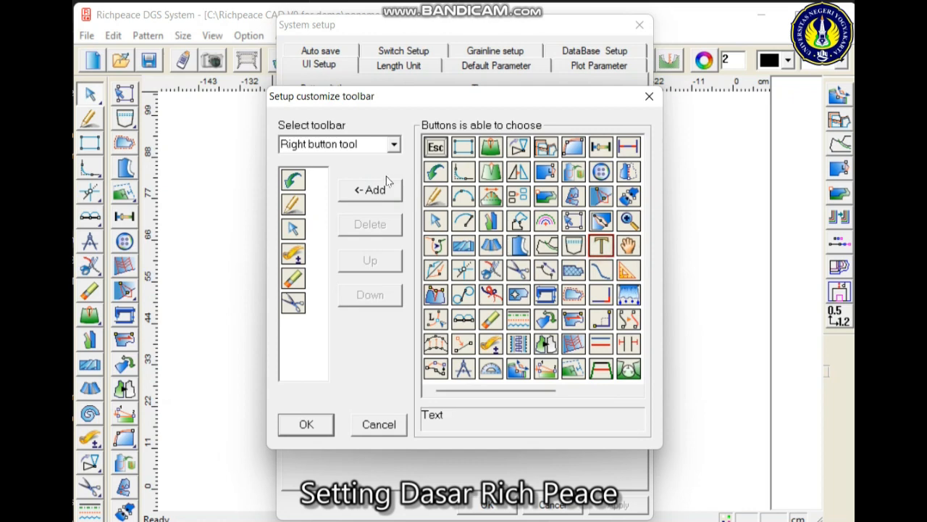
click(373, 190)
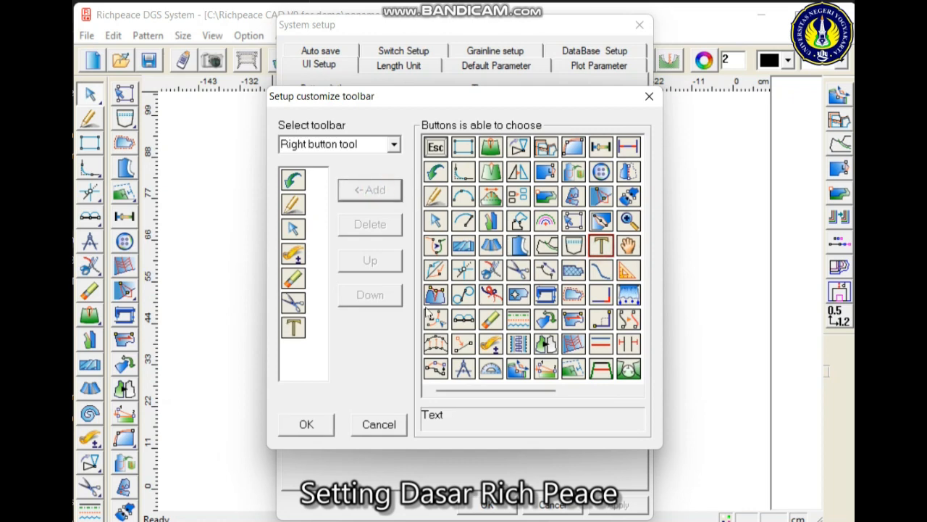
click(306, 425)
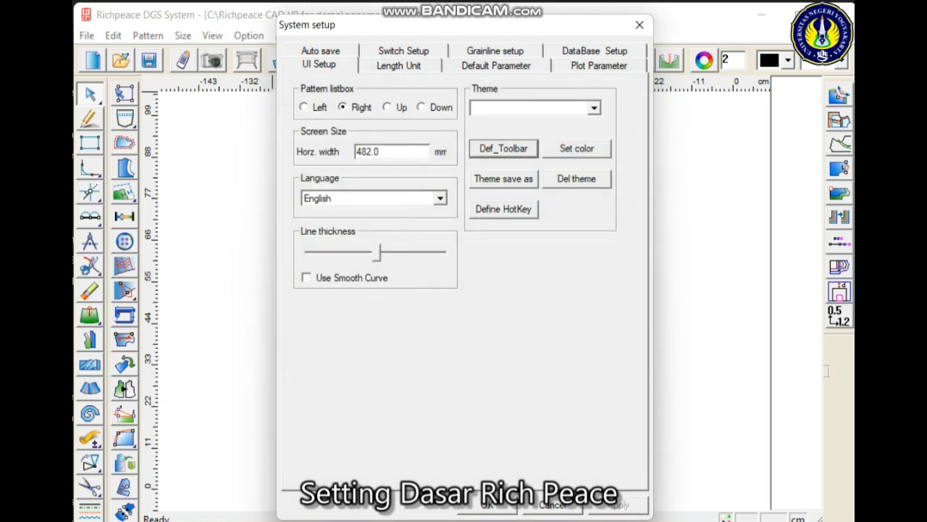
click(484, 505)
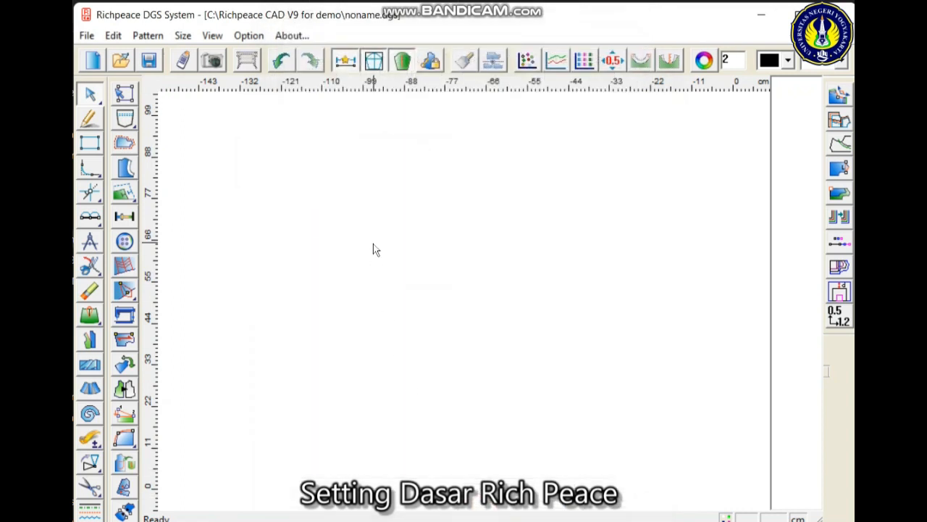
right_click(415, 229)
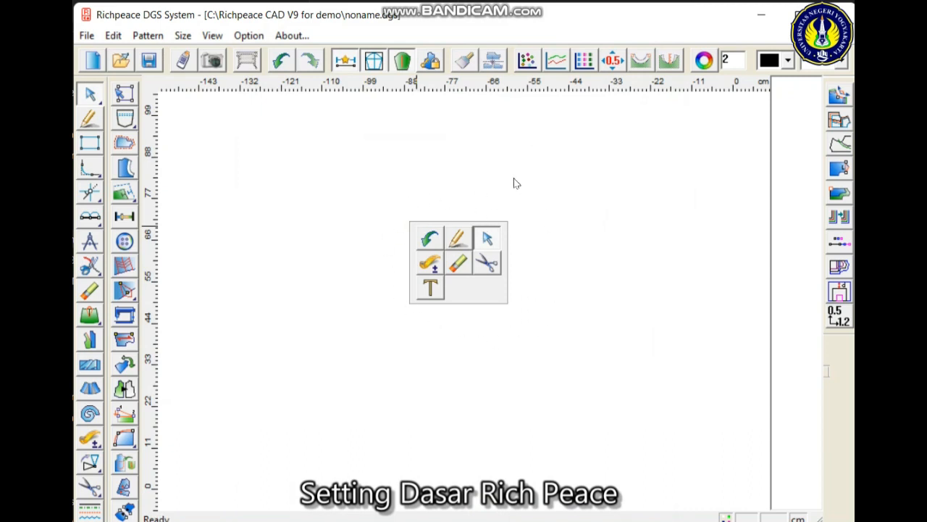
click(343, 197)
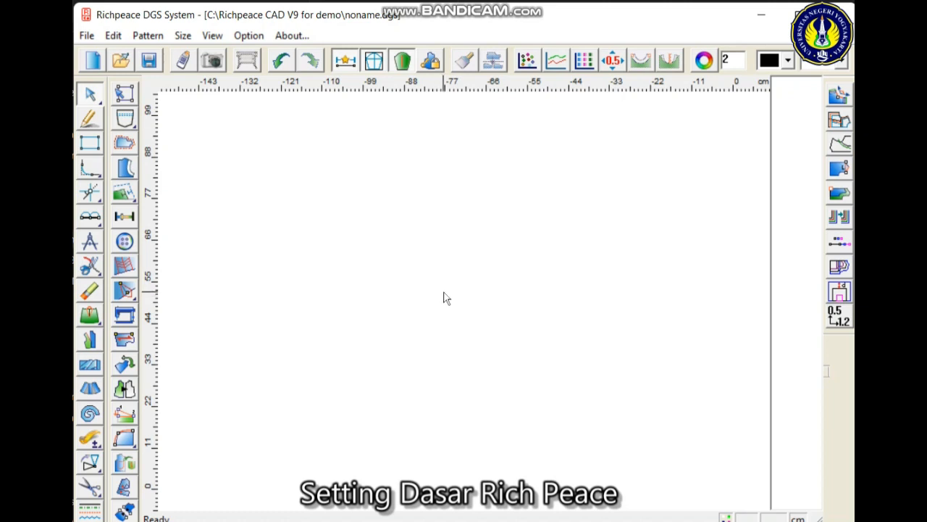
- Confirm the switch options in the system setup with Turn wheel zoom in / out enabled
scroll(449, 303, down, 1)
scroll(449, 303, up, 1)
click(247, 36)
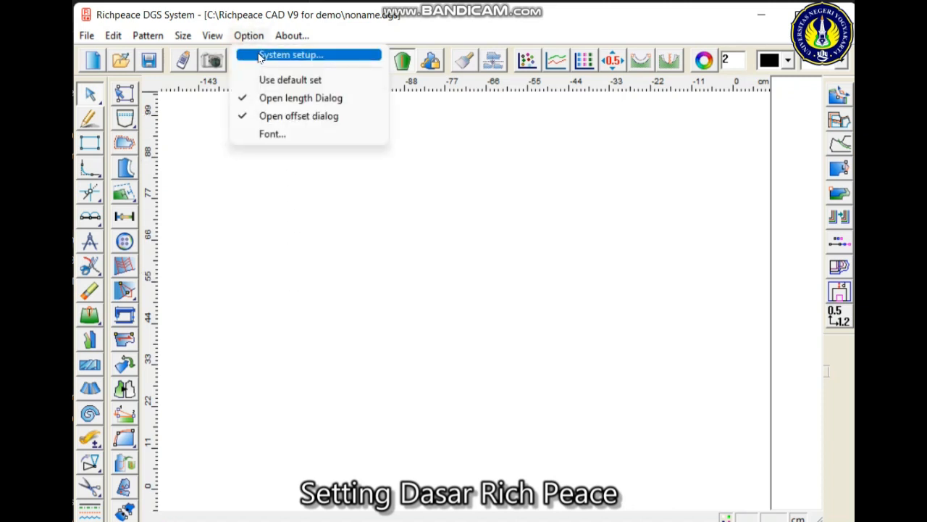
click(261, 56)
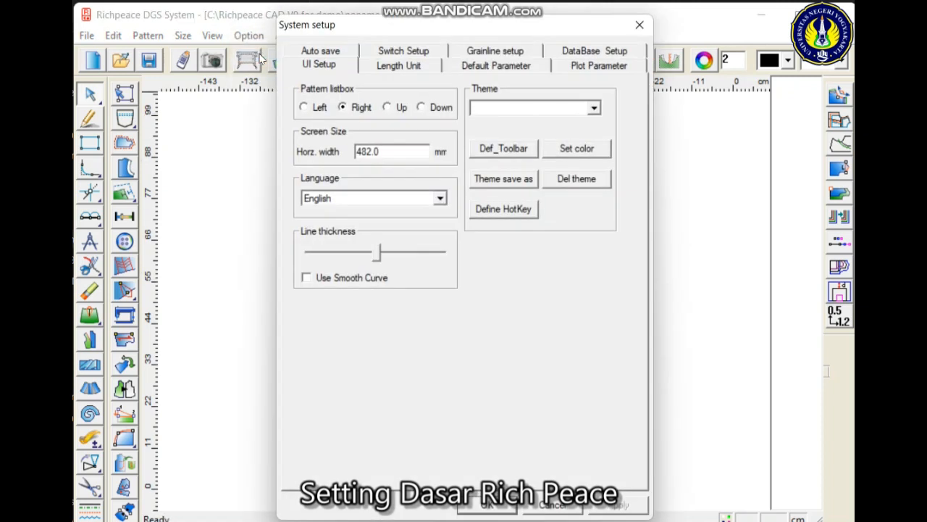
click(402, 55)
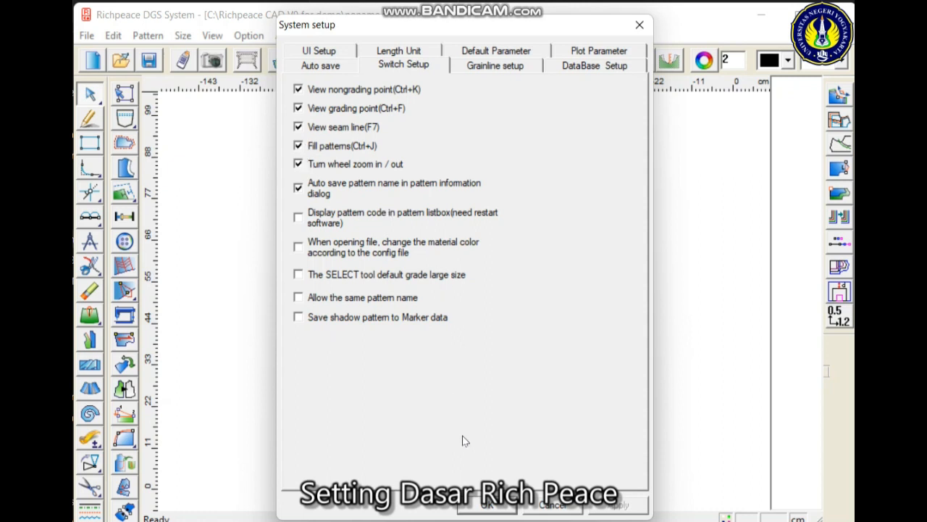
click(504, 512)
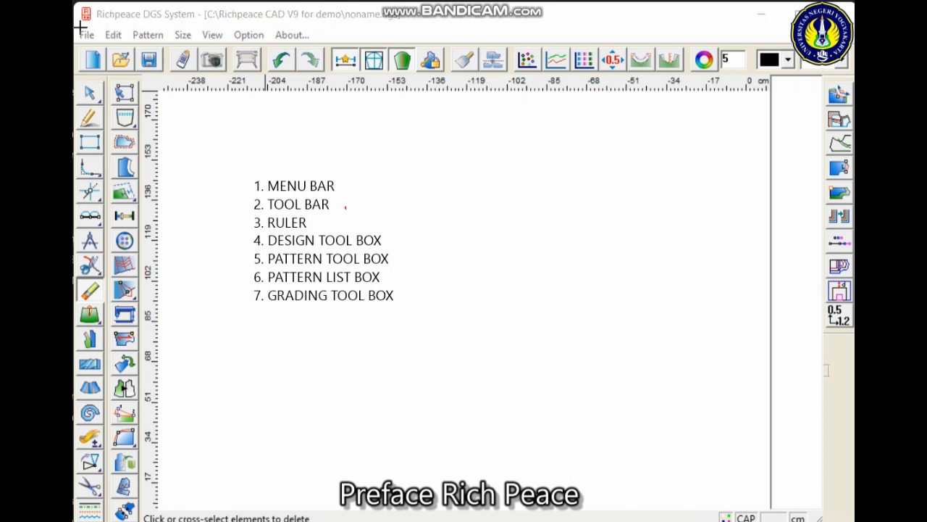
- Outline the menu bar, tool bar and design tool box with magenta rectangles and point red arrows at both rulers
mouse_move(75, 22)
mouse_down()
mouse_move(141, 42)
mouse_move(336, 45)
mouse_up()
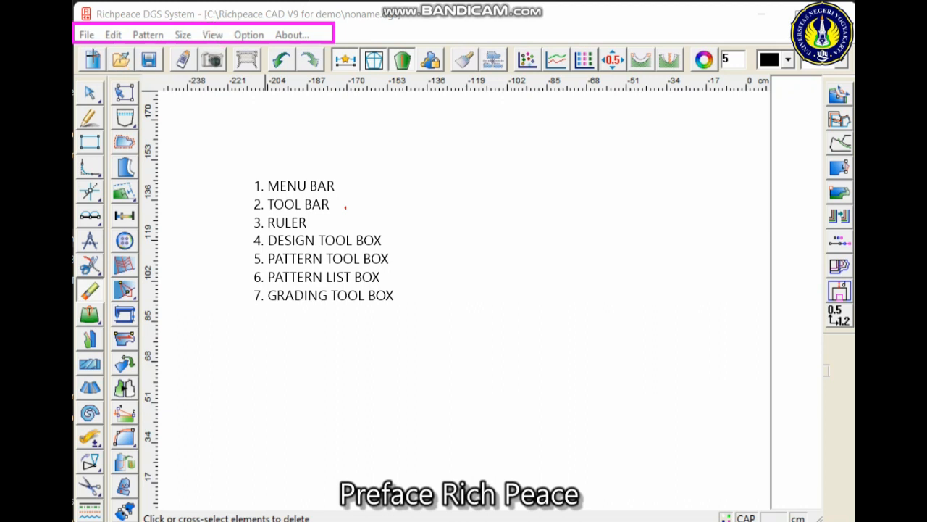
mouse_move(83, 48)
mouse_down()
mouse_move(122, 64)
mouse_move(313, 72)
mouse_move(696, 83)
mouse_move(853, 74)
mouse_up()
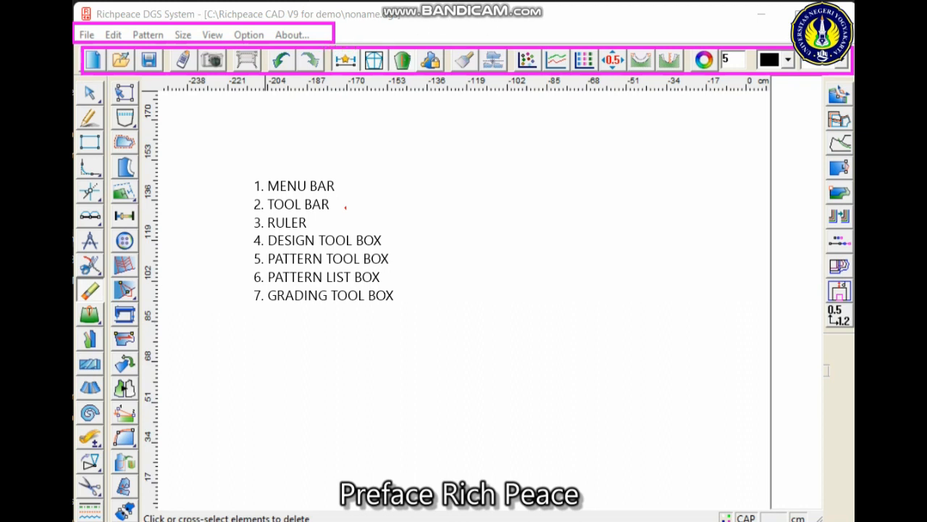
mouse_move(553, 224)
mouse_down()
mouse_move(525, 162)
mouse_move(474, 94)
mouse_up()
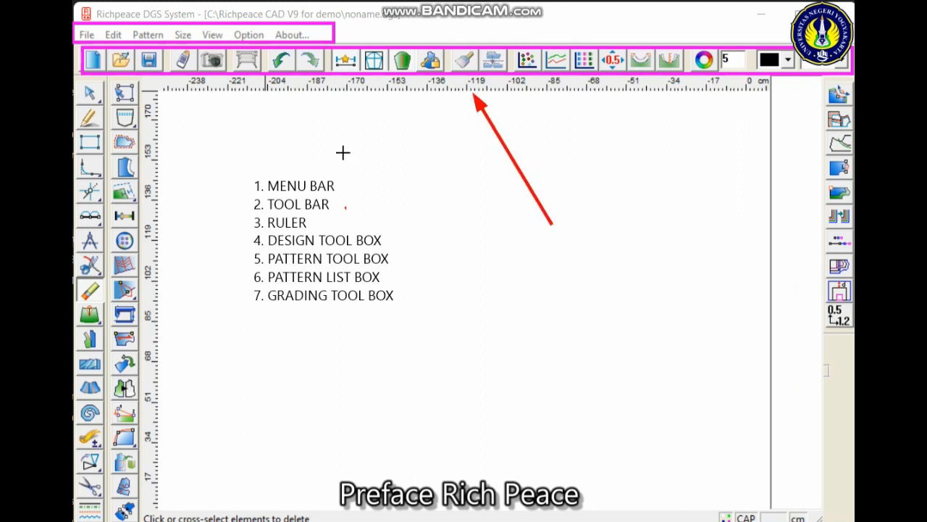
drag(208, 396, 161, 365)
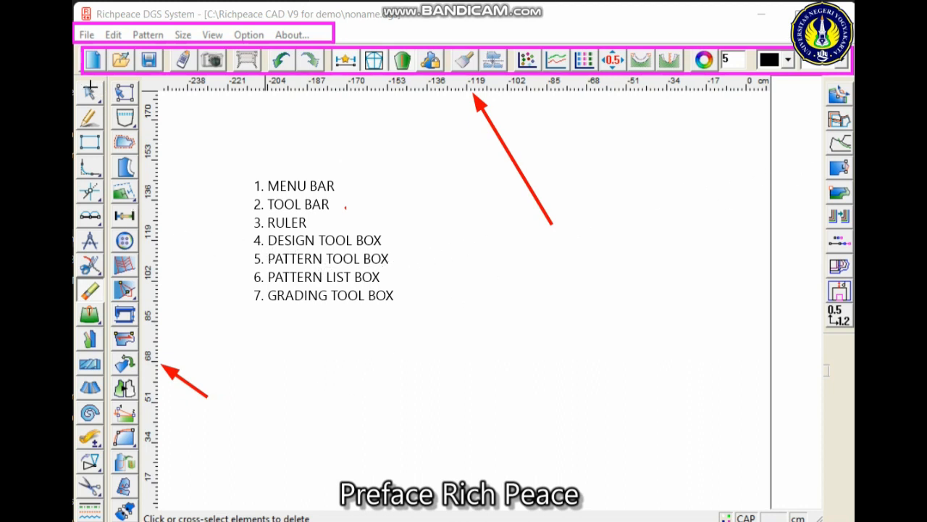
mouse_move(79, 84)
mouse_down()
mouse_move(113, 509)
mouse_move(106, 521)
mouse_up()
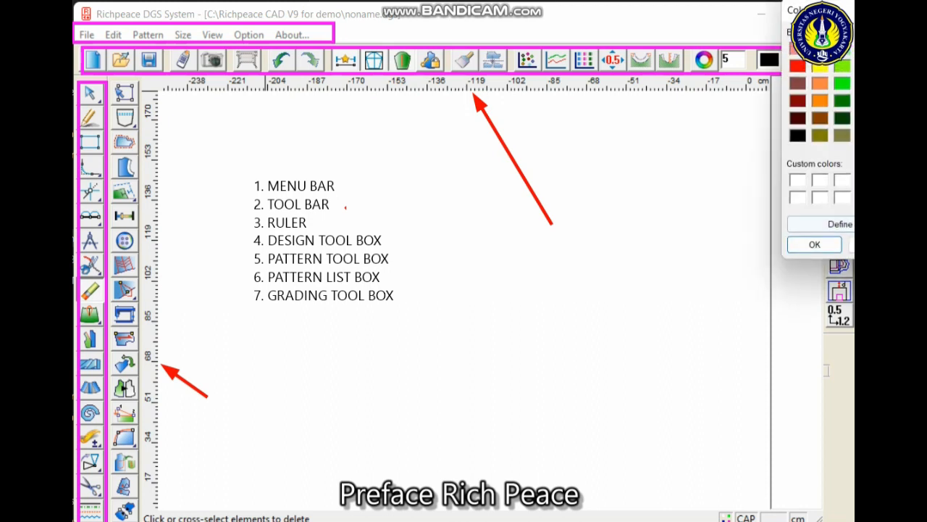
- Change the annotation colour to red and outline the pattern tool box, pattern list box and grading tool box with rectangles
click(797, 65)
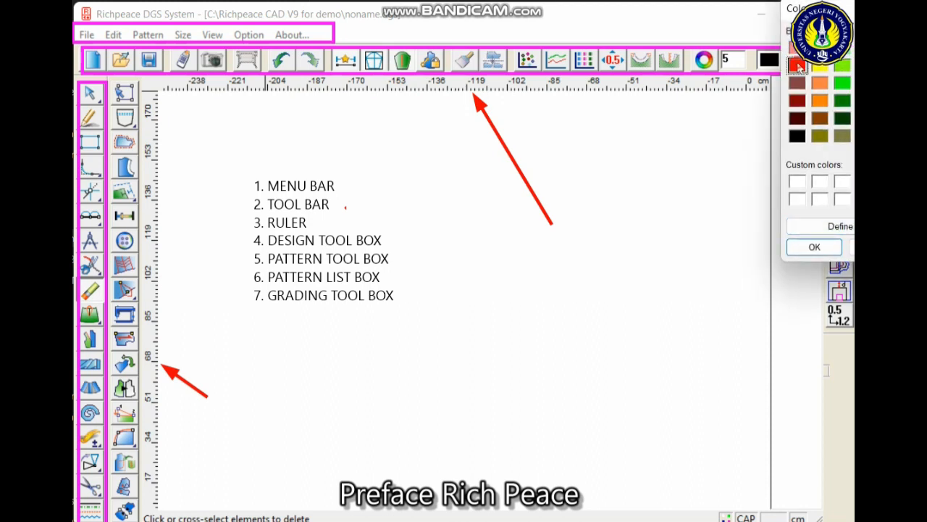
click(831, 249)
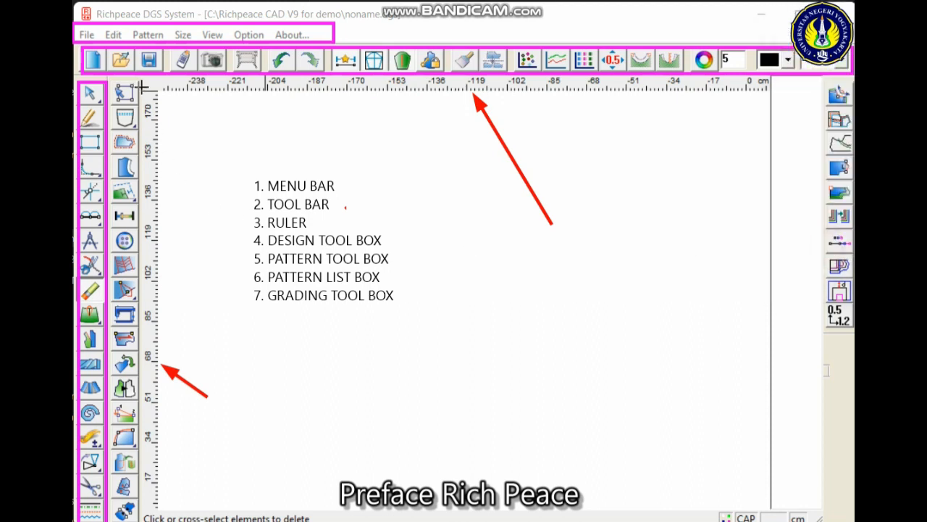
mouse_move(115, 81)
mouse_down()
mouse_move(146, 190)
mouse_move(149, 520)
mouse_up()
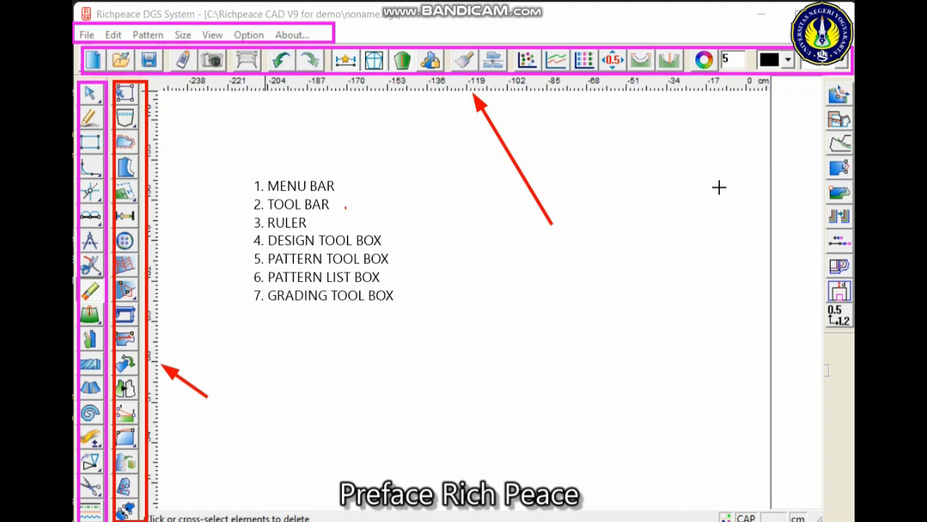
mouse_move(778, 105)
mouse_down()
mouse_move(801, 472)
mouse_move(822, 505)
mouse_up()
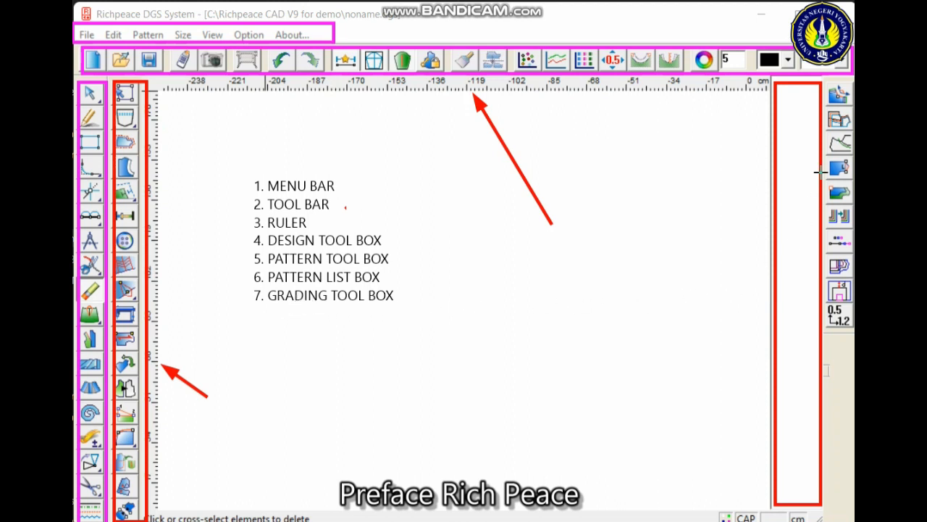
mouse_move(826, 79)
mouse_down()
mouse_move(839, 279)
mouse_move(855, 355)
mouse_up()
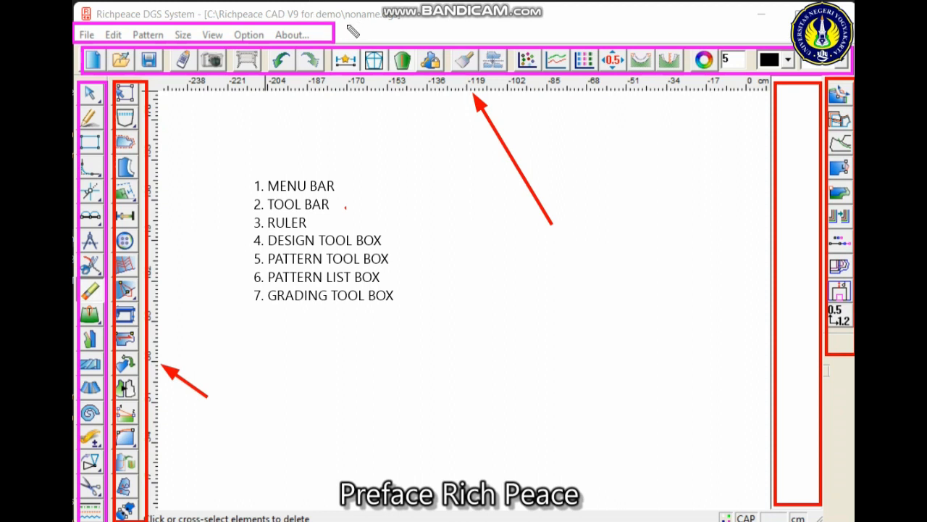
- Handwrite the numbers 1 to 7 beside the marked menu bar, tool bar, ruler, design, pattern, list and grading areas to match the list
drag(346, 24, 349, 41)
drag(587, 32, 610, 48)
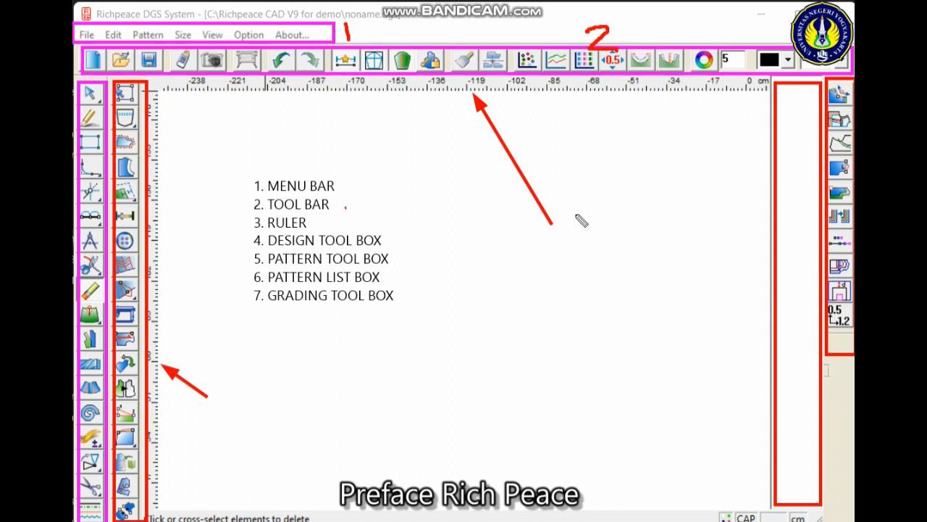
mouse_move(561, 211)
mouse_down()
mouse_move(585, 242)
mouse_move(546, 268)
mouse_up()
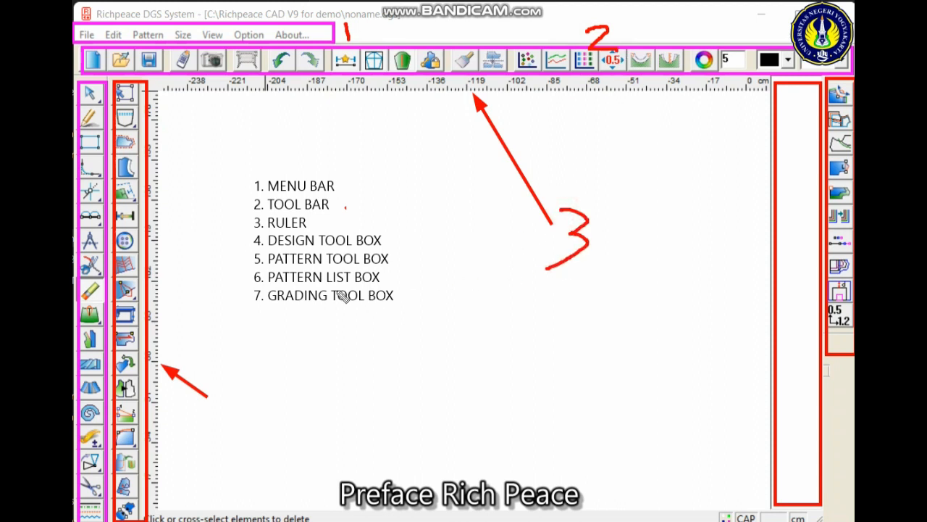
mouse_move(82, 175)
mouse_down()
mouse_move(97, 215)
mouse_move(95, 251)
mouse_move(188, 229)
mouse_move(201, 240)
mouse_move(182, 261)
mouse_up()
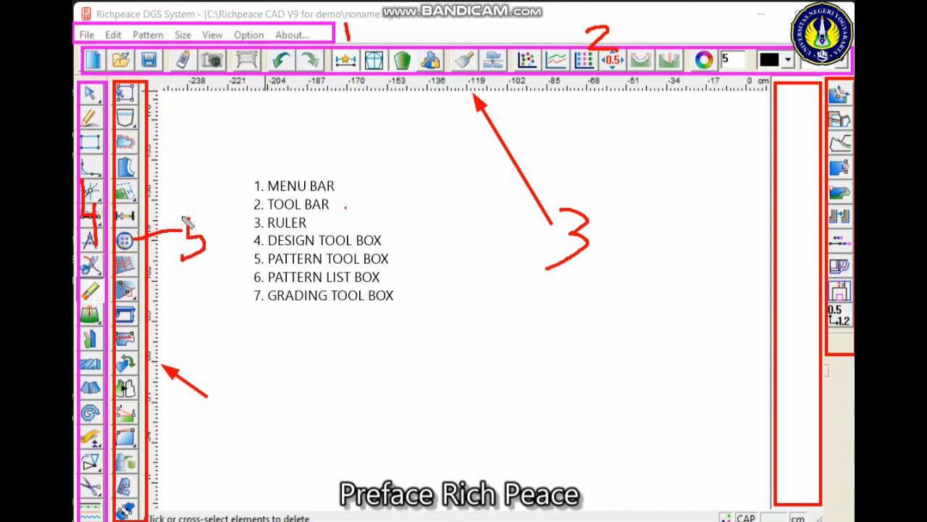
drag(182, 216, 198, 212)
mouse_move(794, 419)
mouse_down()
mouse_move(724, 427)
mouse_move(723, 438)
mouse_move(701, 429)
mouse_up()
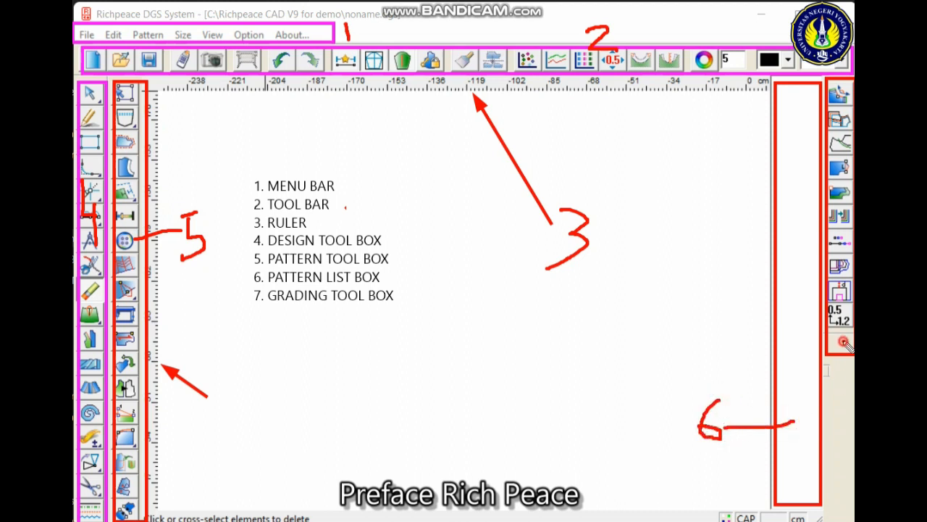
mouse_move(844, 341)
mouse_down()
mouse_move(836, 431)
mouse_move(845, 413)
mouse_up()
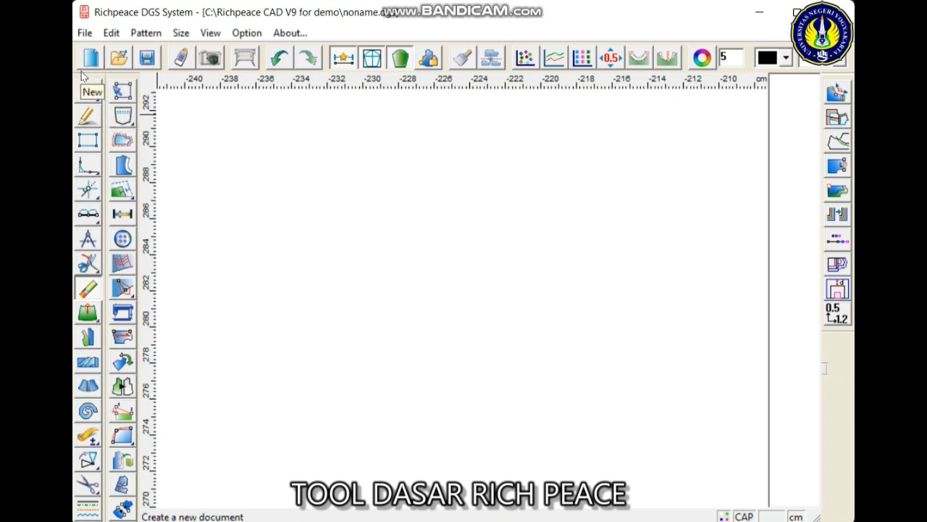
- Draw a horizontal line about 10.28 cm long in the upper part of the canvas with the Intelligent pen
mouse_move(83, 85)
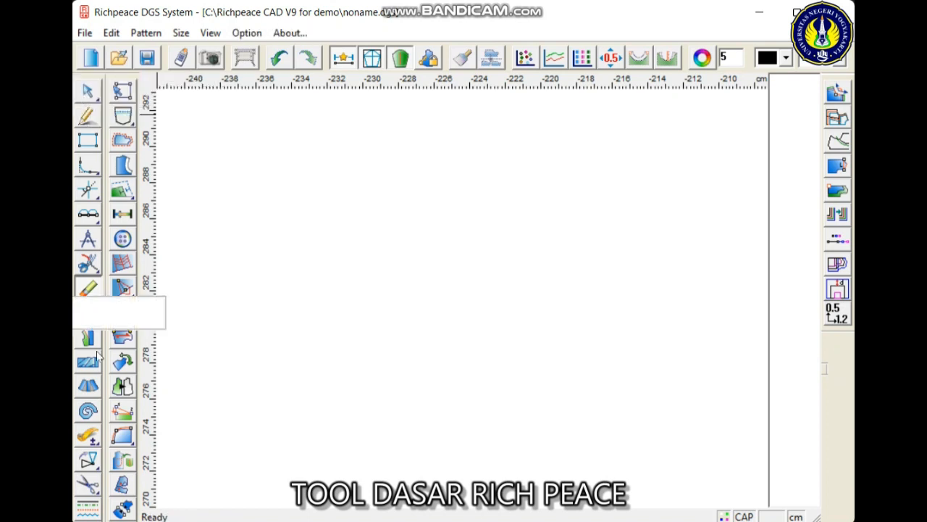
click(86, 117)
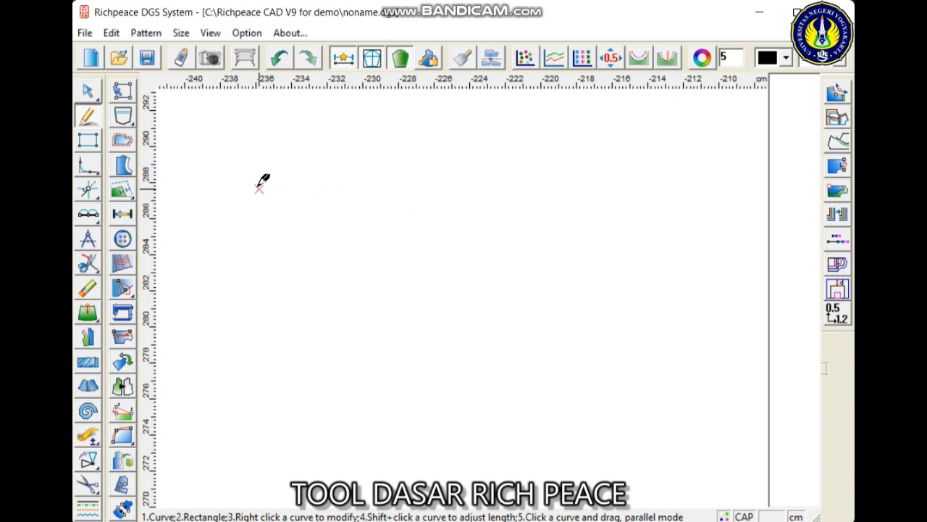
click(220, 179)
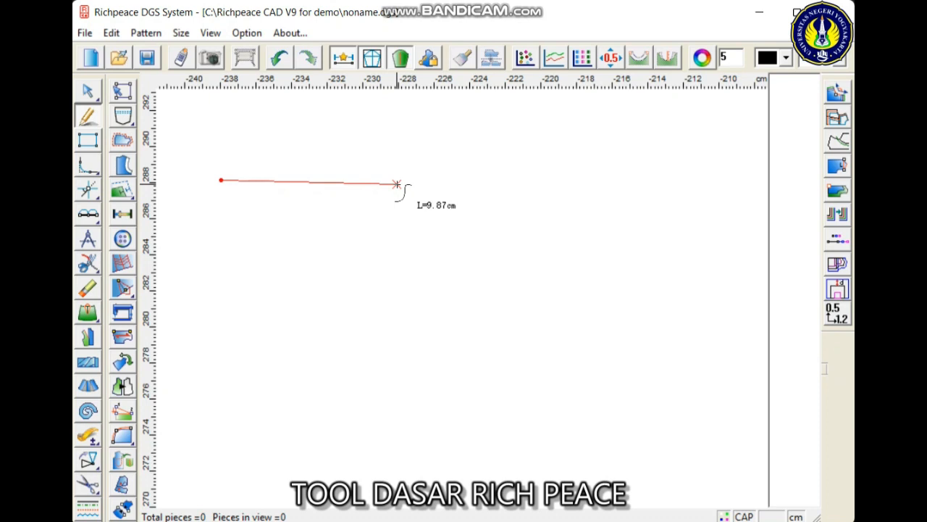
click(391, 179)
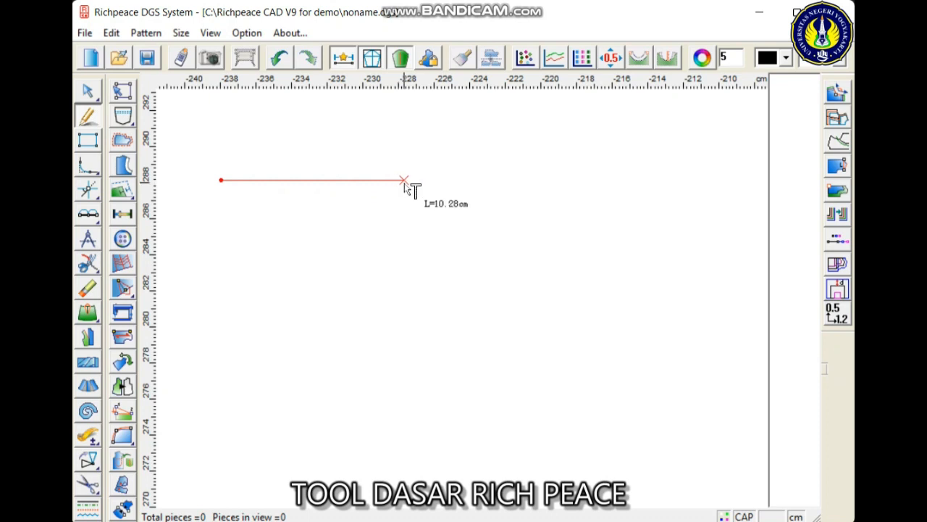
click(404, 181)
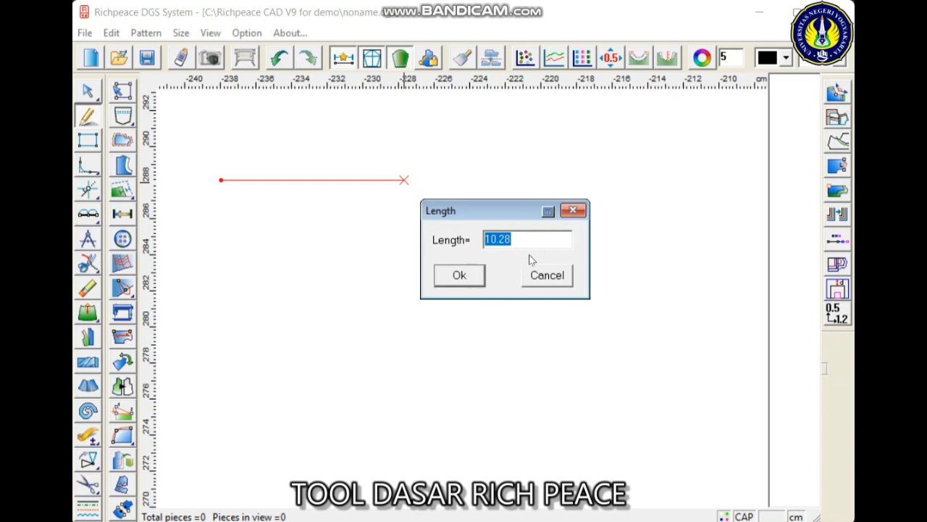
click(475, 277)
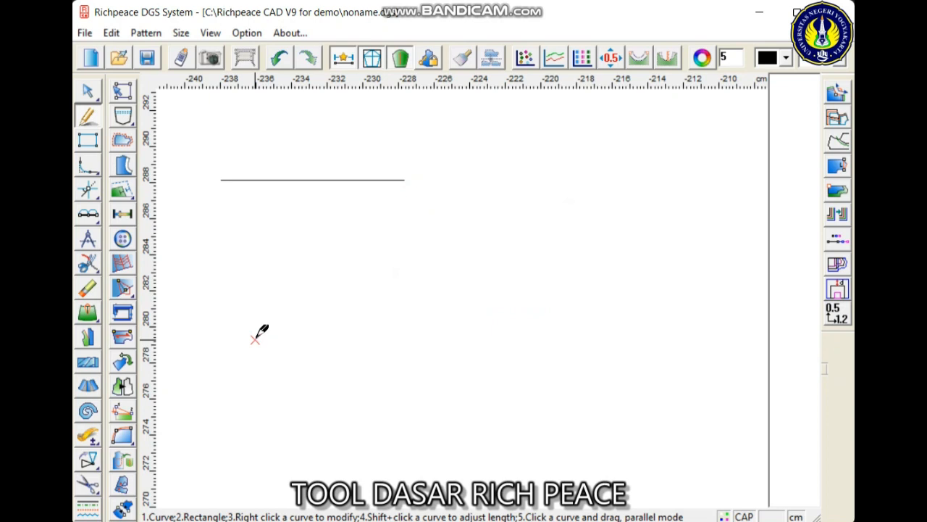
- Draw a straight line sloping down below the horizontal line, about 11.74 cm long at about 315 degrees
click(229, 219)
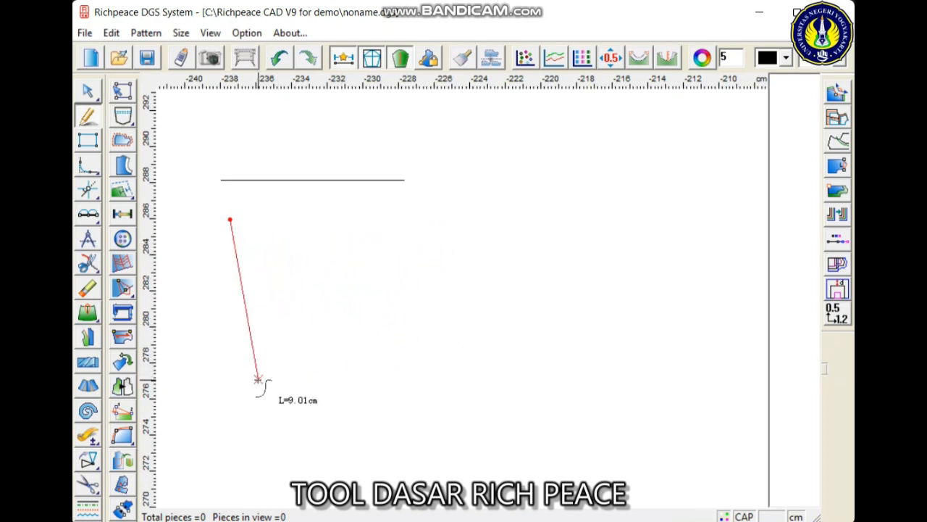
click(378, 368)
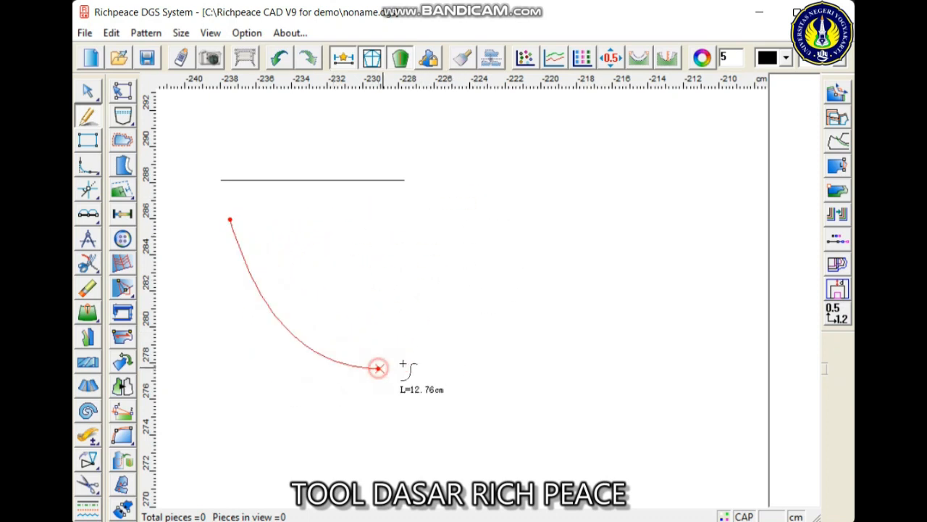
right_click(538, 296)
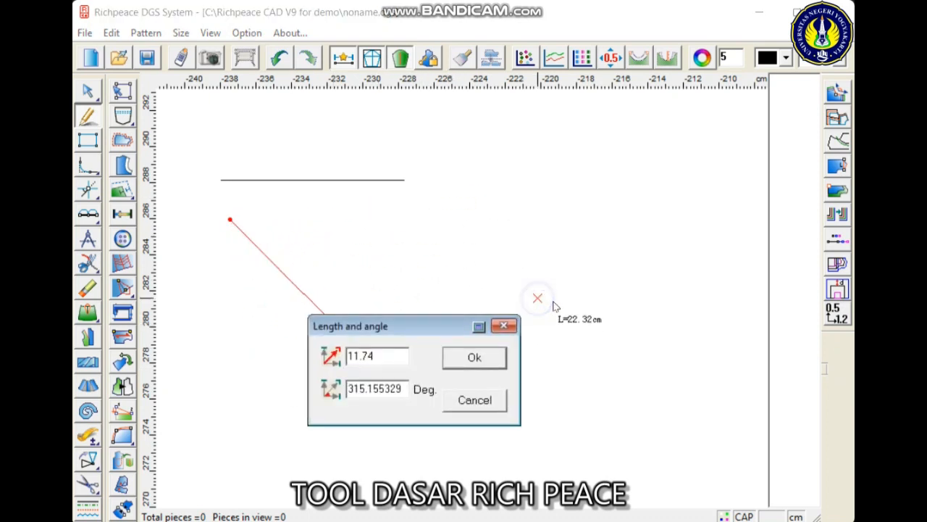
click(487, 355)
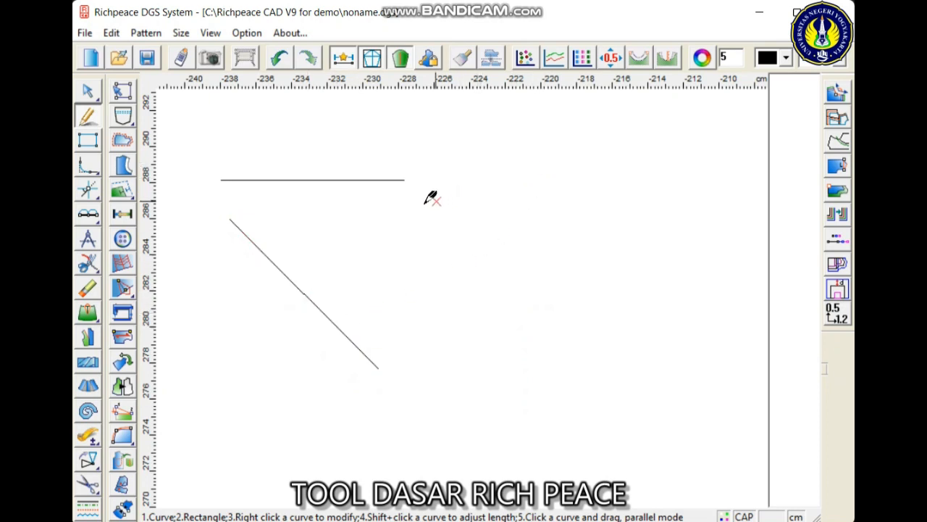
- Draw an arched three-point curve with the Intelligent pen, starting just below the horizontal line's far end
click(388, 217)
click(490, 182)
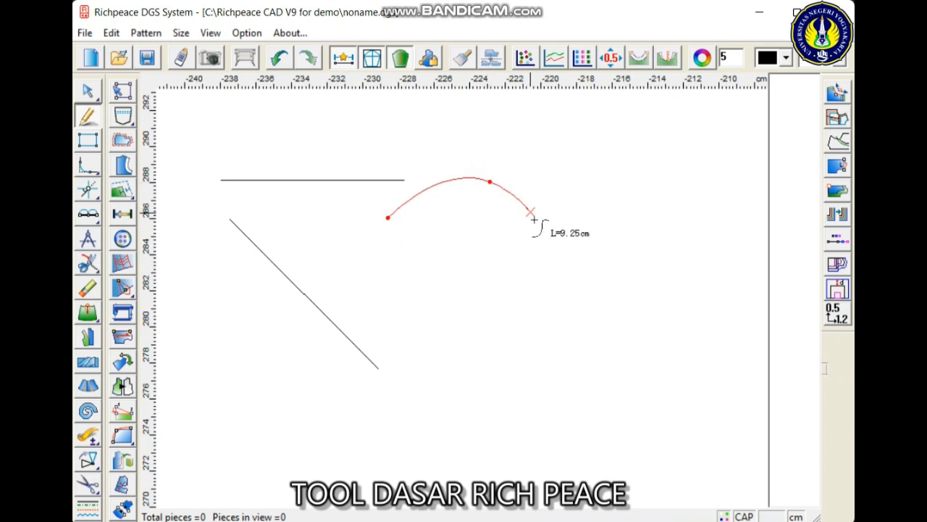
click(535, 276)
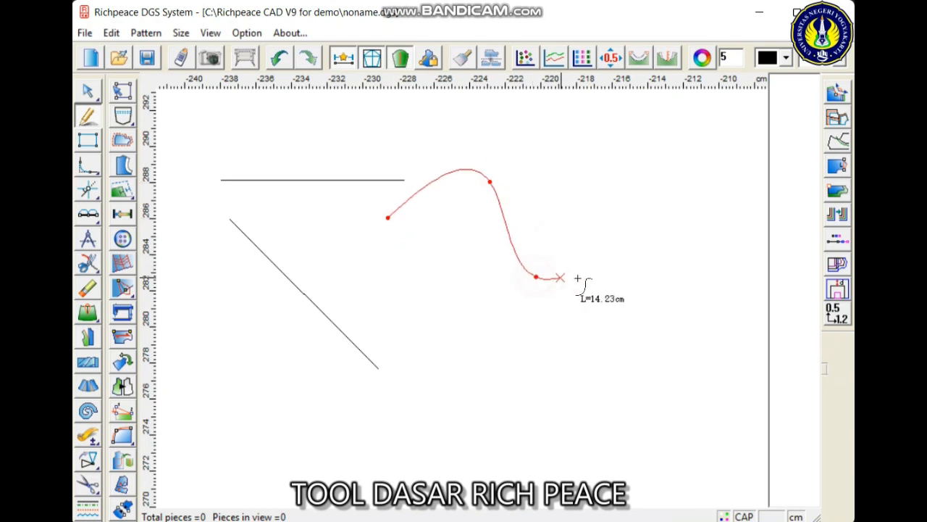
right_click(618, 283)
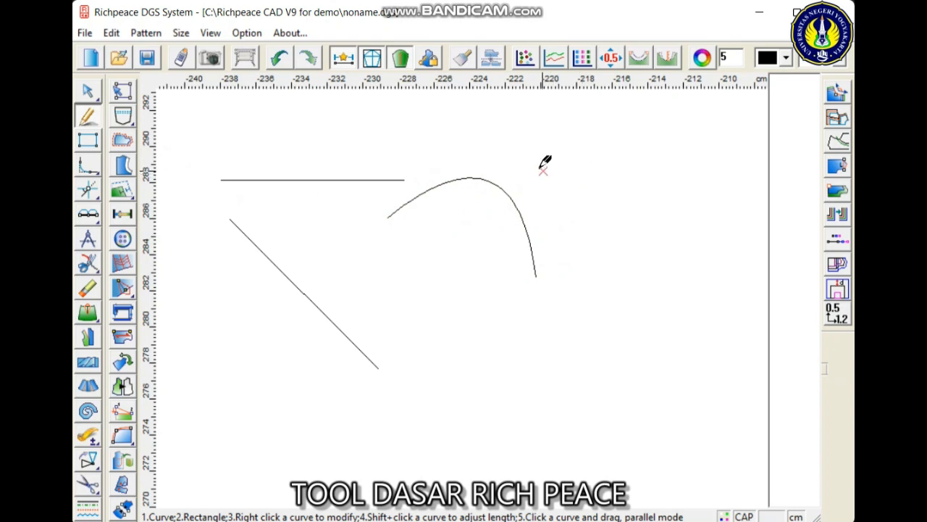
- Draw a 45-degree diagonal line below the curve and a rectangle about 11.32 by 7.05 cm beside the curve
click(414, 276)
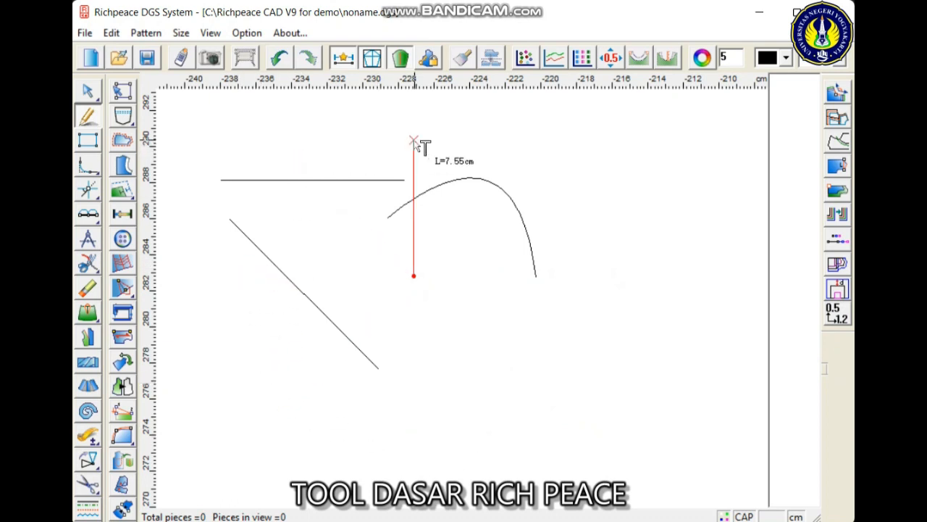
click(526, 431)
click(382, 389)
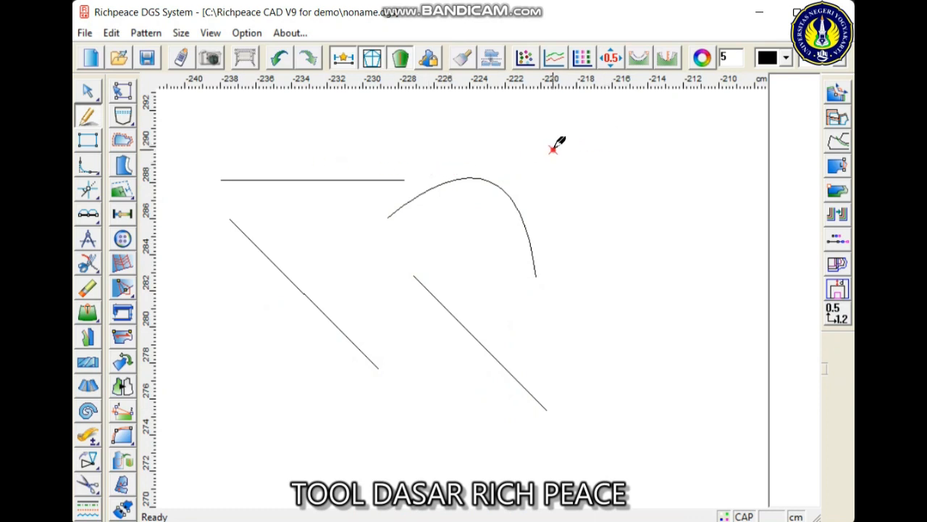
drag(552, 149, 754, 277)
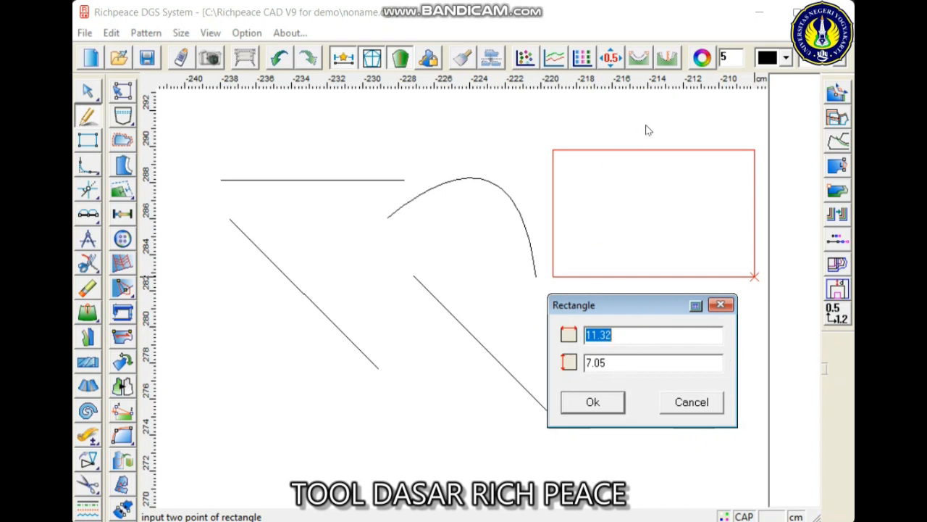
click(594, 403)
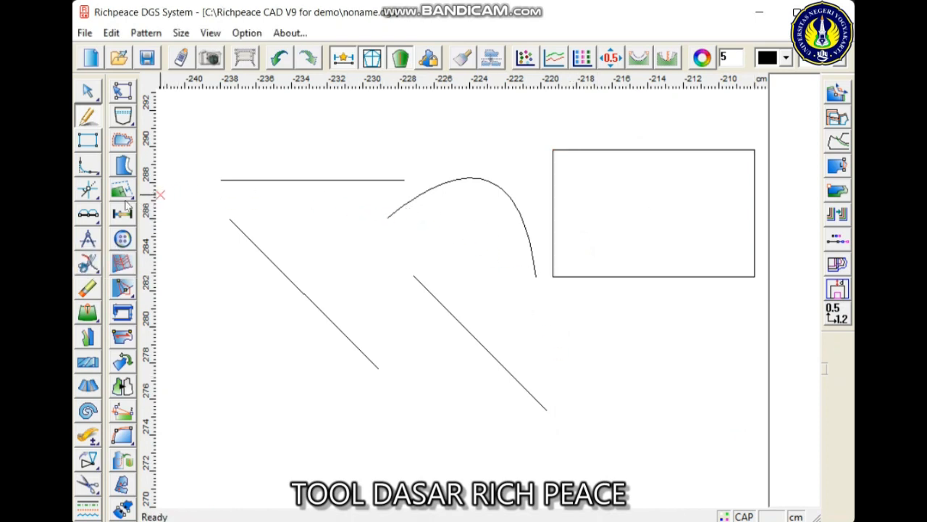
- Erase the practice lines, the curve and the rectangle with area selections of the Eraser
click(88, 289)
drag(196, 113, 731, 407)
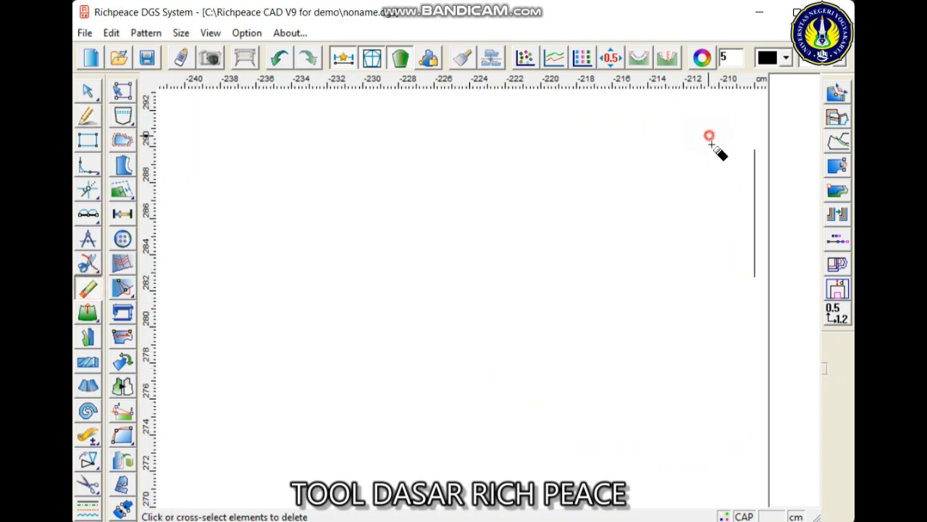
drag(709, 136, 395, 231)
- Draw a rectangle about 20.87 by 13.37 cm in the middle of the canvas with the Rectangle tool
click(87, 140)
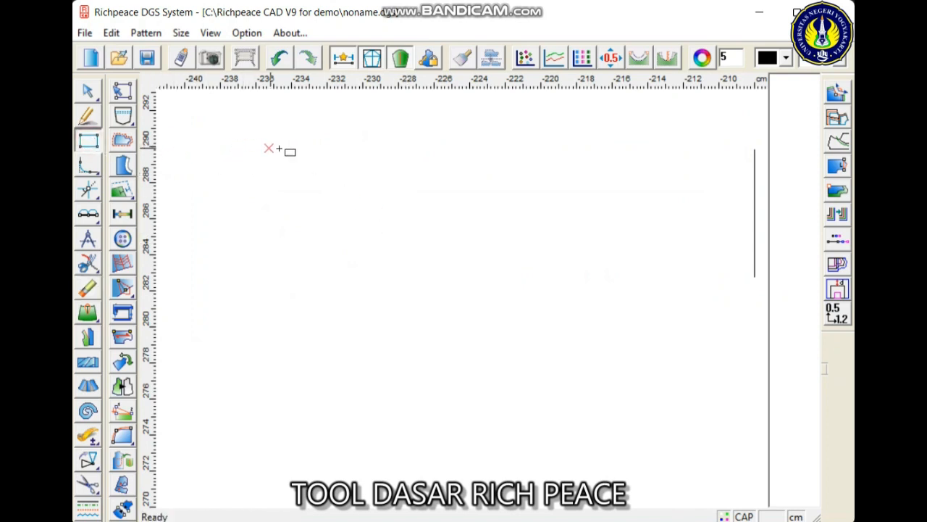
click(249, 150)
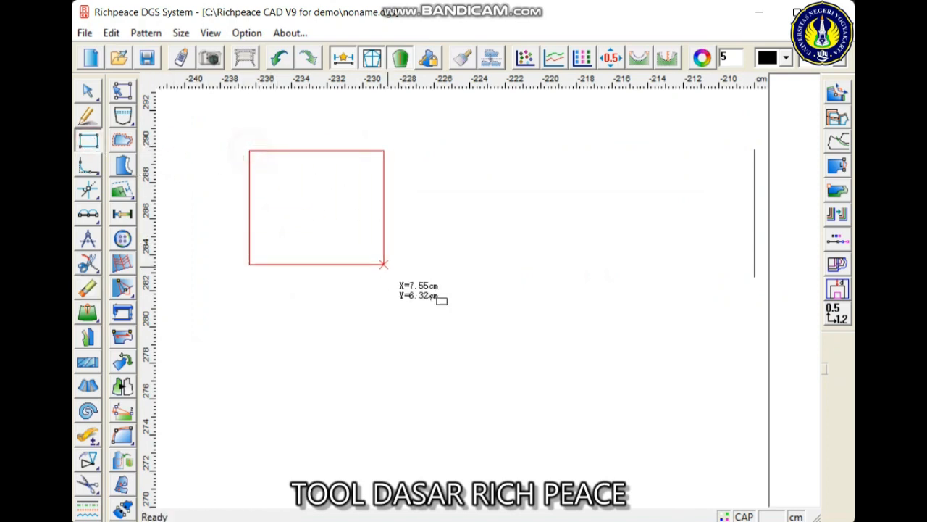
click(621, 391)
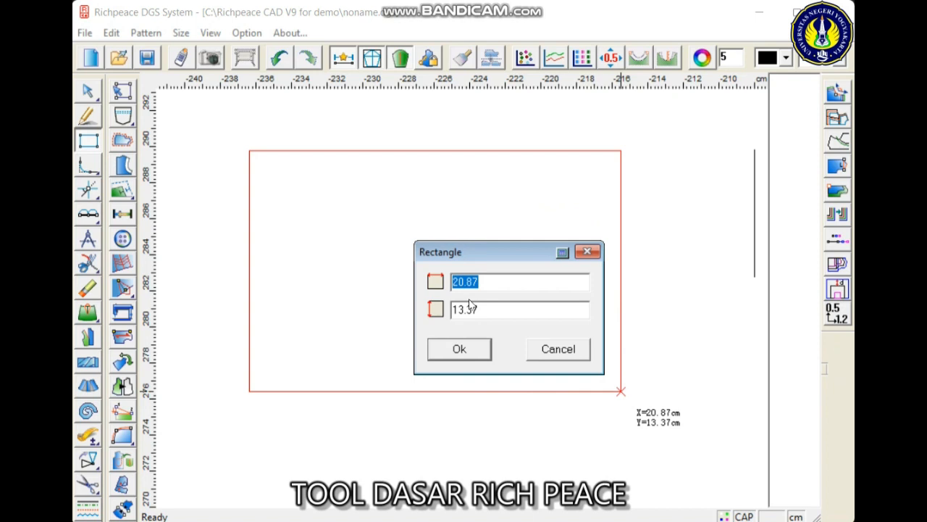
click(471, 351)
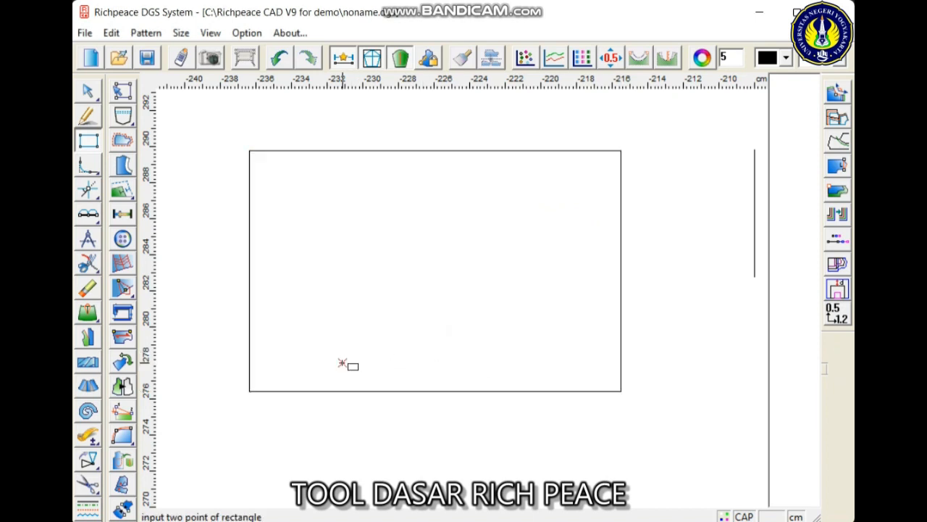
- Divide the rectangle's upper edge into 4 equal parts with the Divider, marking the divisions as points instead of arcs
mouse_move(86, 215)
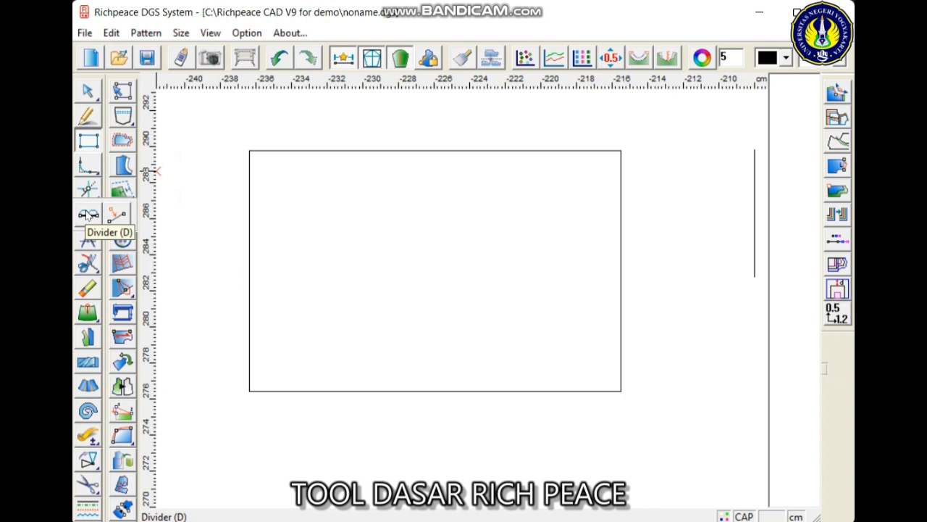
click(87, 215)
scroll(428, 158, up, 1)
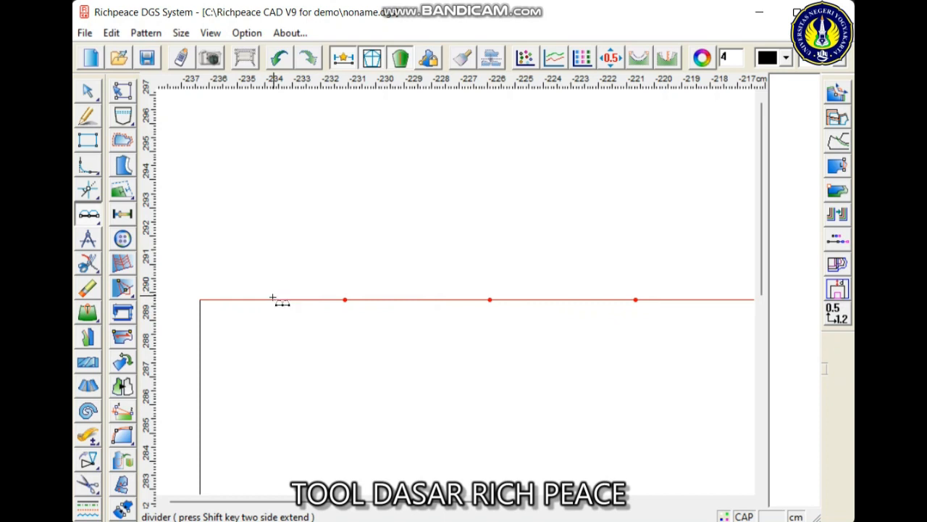
click(272, 298)
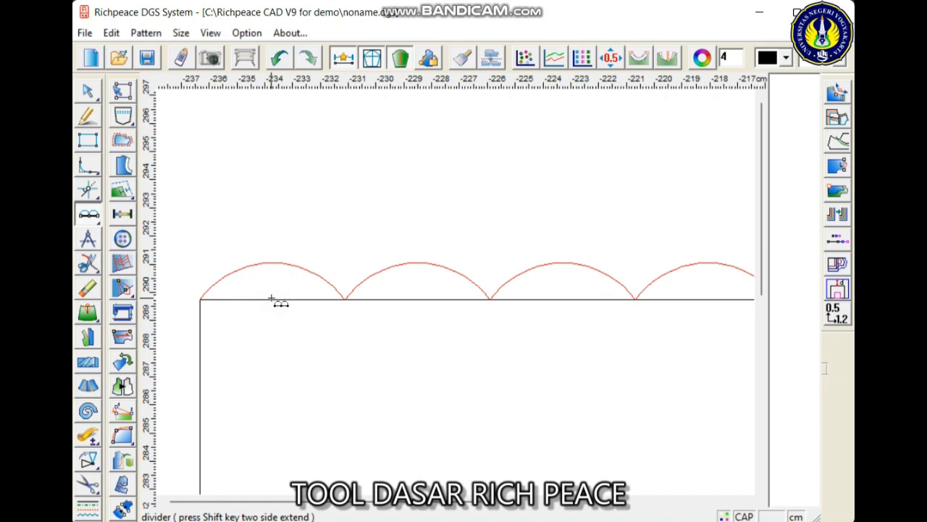
right_click(271, 298)
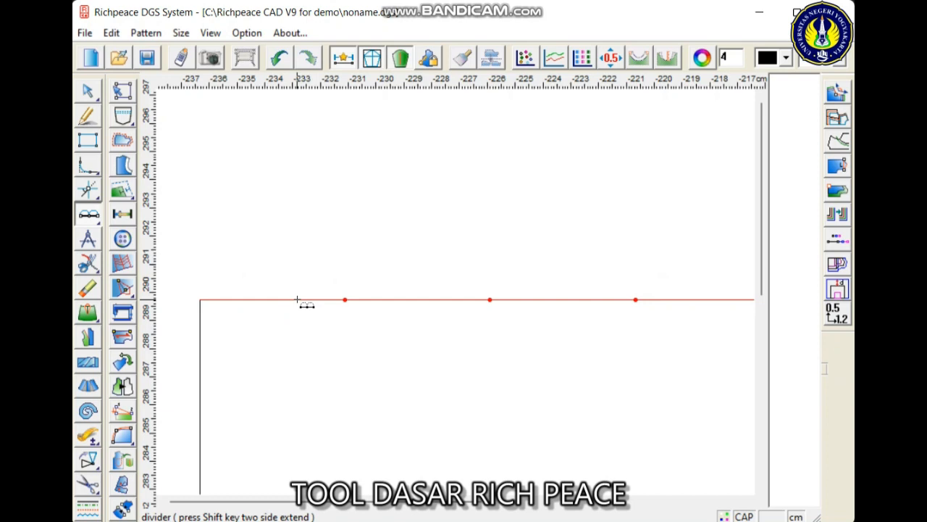
scroll(464, 367, down, 2)
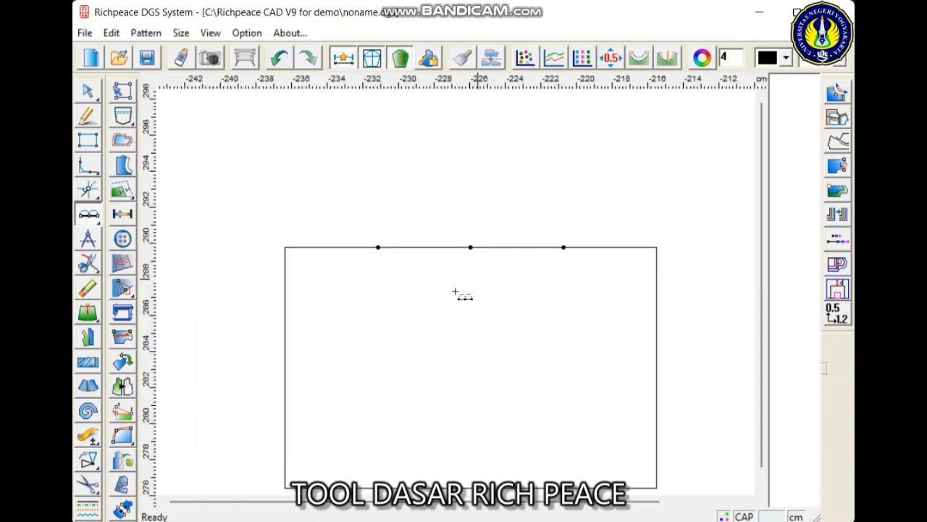
scroll(455, 291, up, 1)
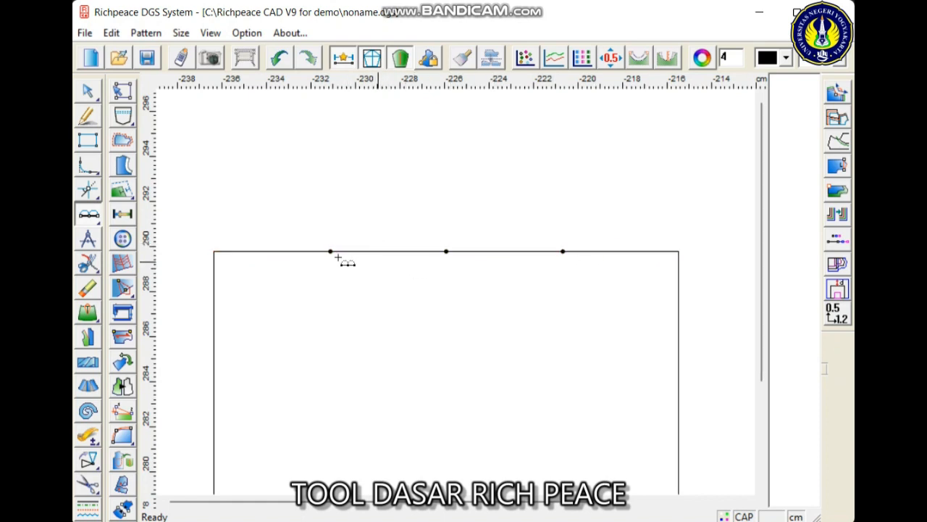
- Add a point on the rectangle's left edge, 2 cm below its upper-left corner, with the Point tool
mouse_move(100, 227)
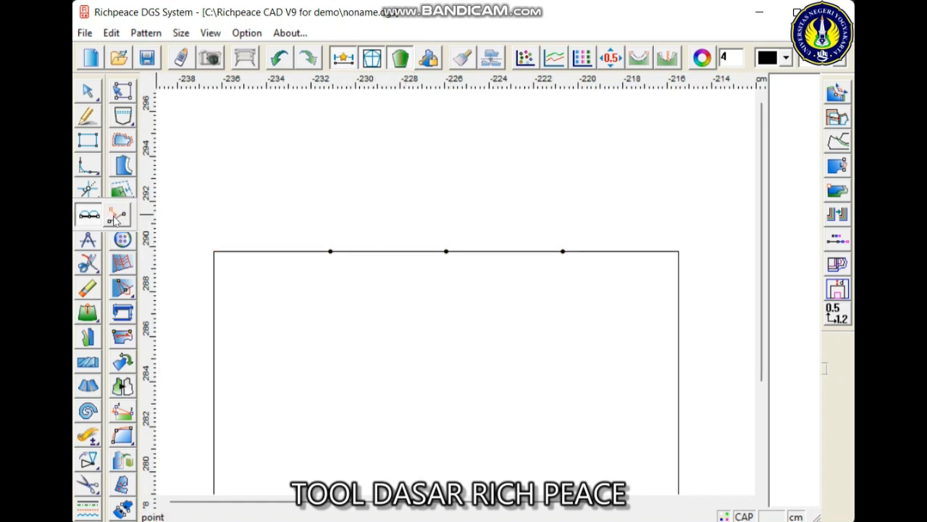
click(115, 220)
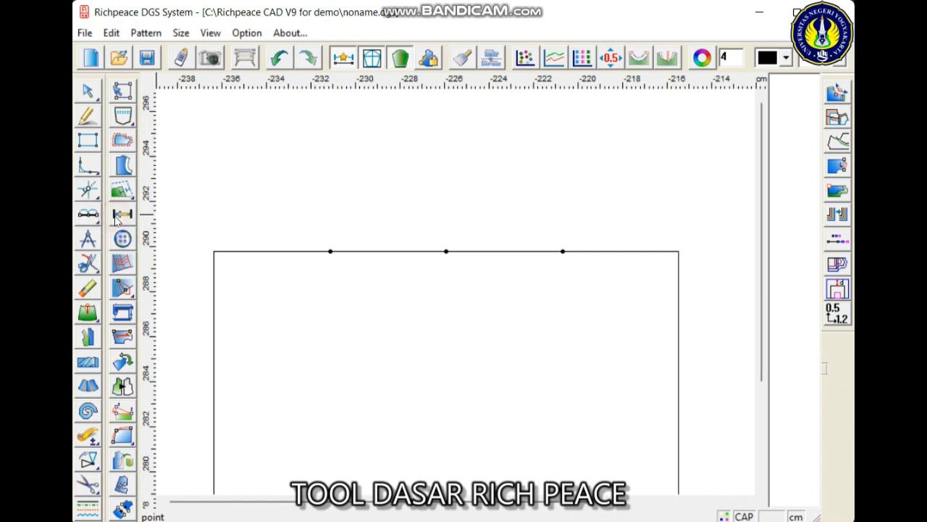
scroll(202, 305, up, 4)
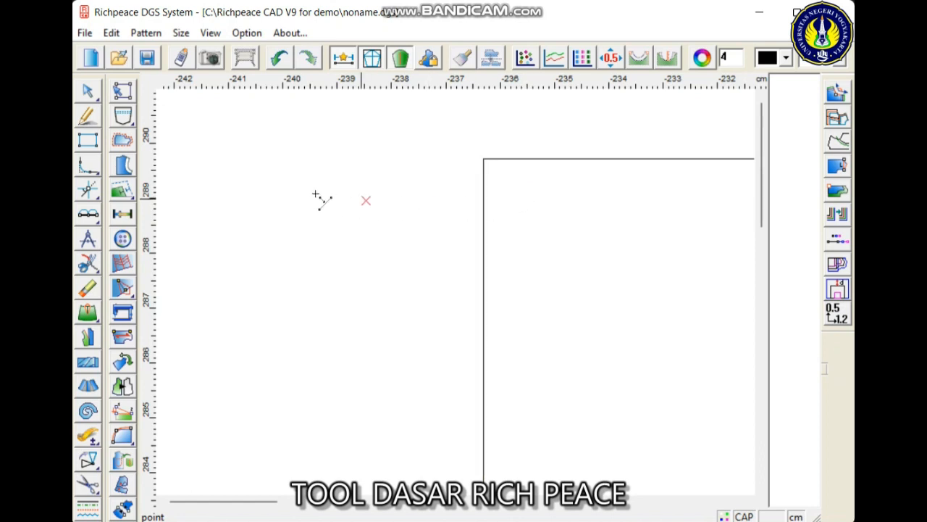
click(484, 199)
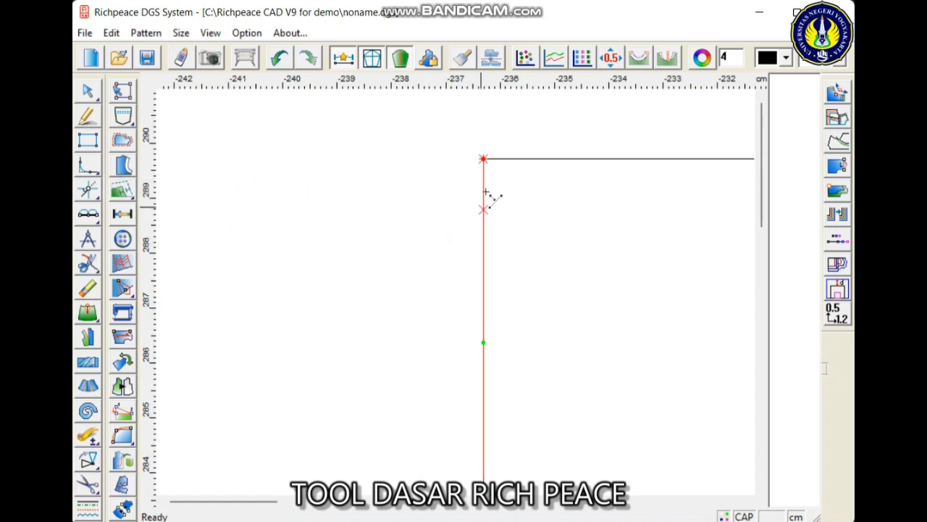
click(485, 266)
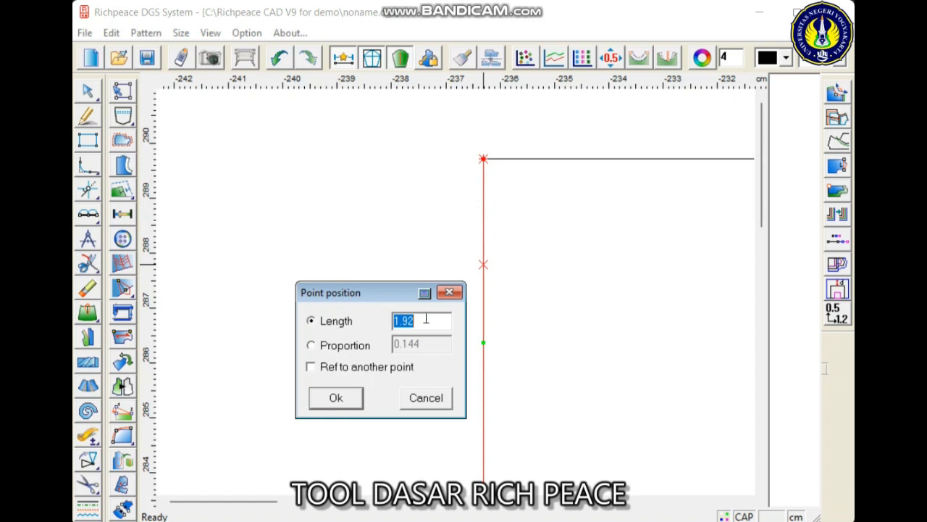
drag(425, 319, 363, 324)
text(2)
click(336, 397)
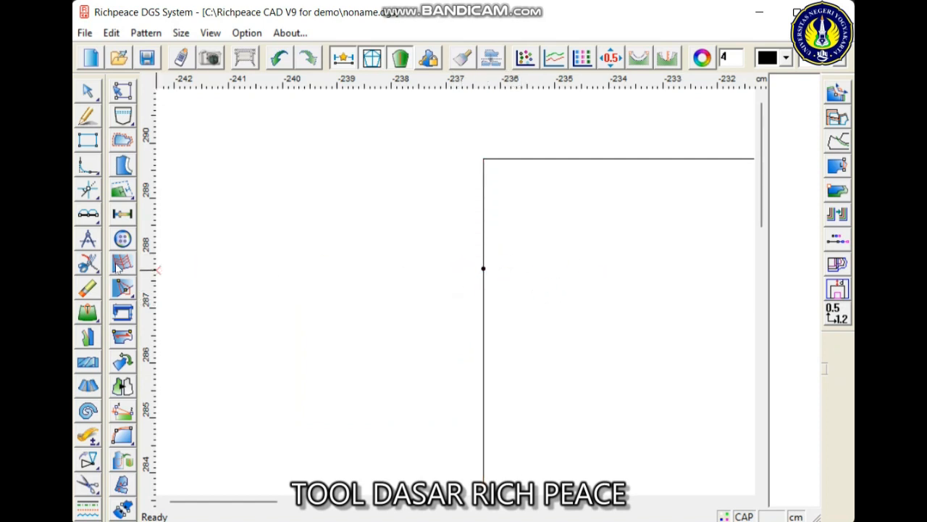
click(87, 241)
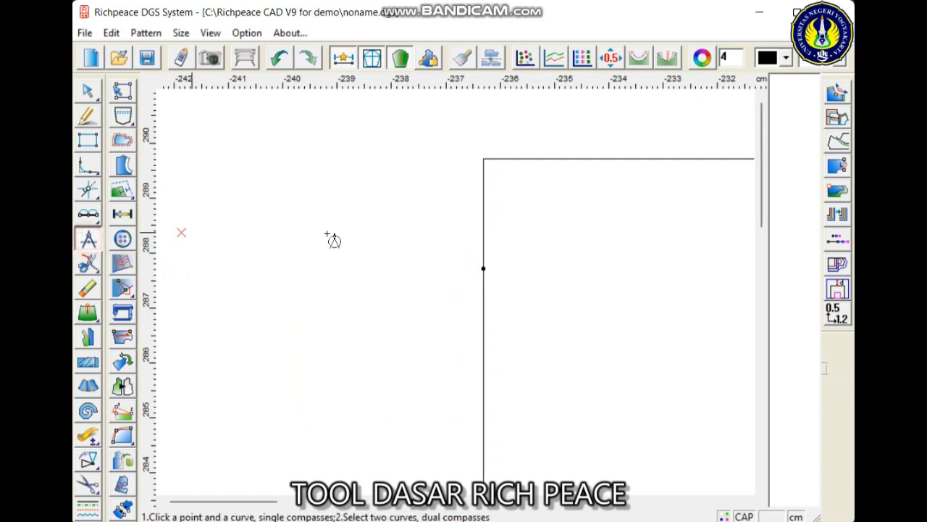
scroll(461, 298, down, 2)
scroll(459, 296, up, 1)
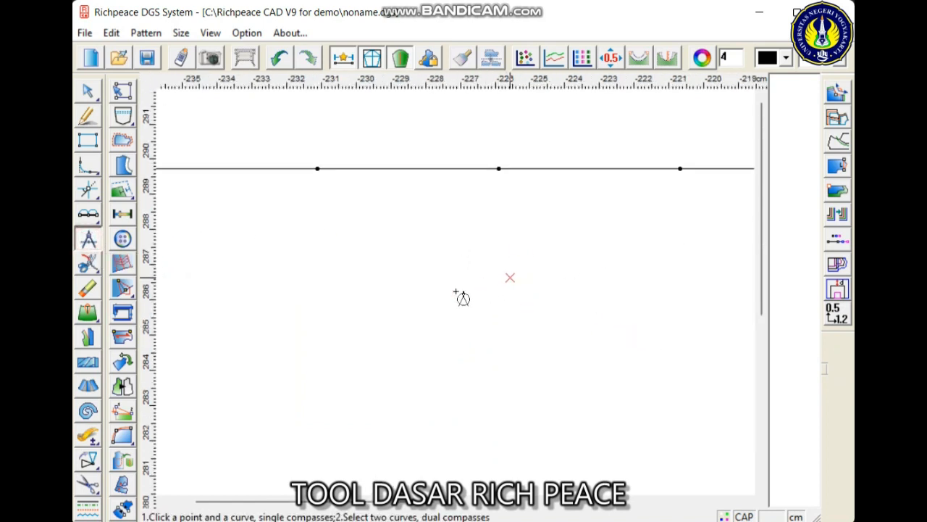
scroll(460, 295, down, 2)
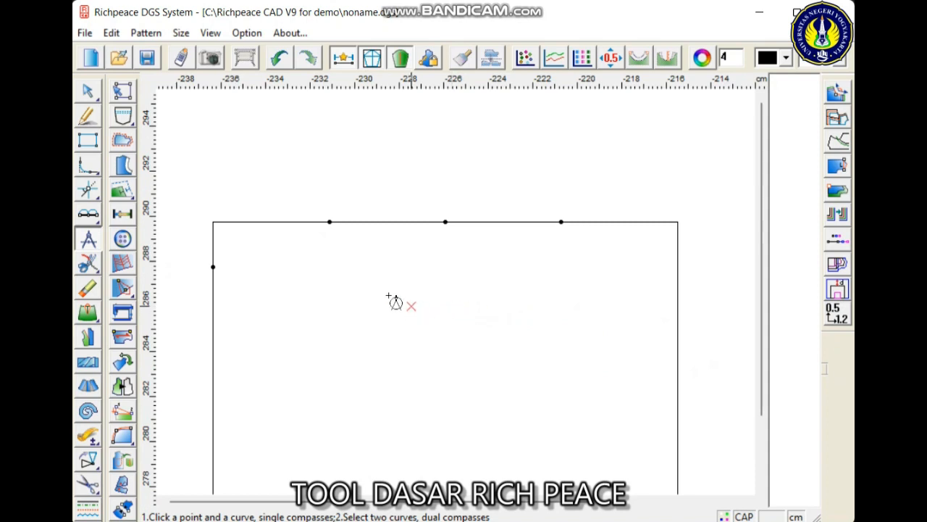
mouse_move(84, 104)
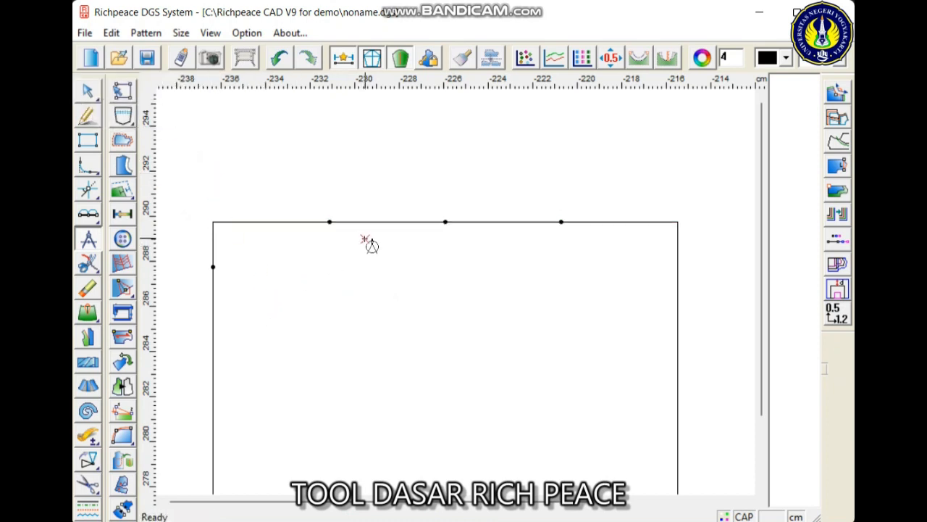
mouse_move(86, 188)
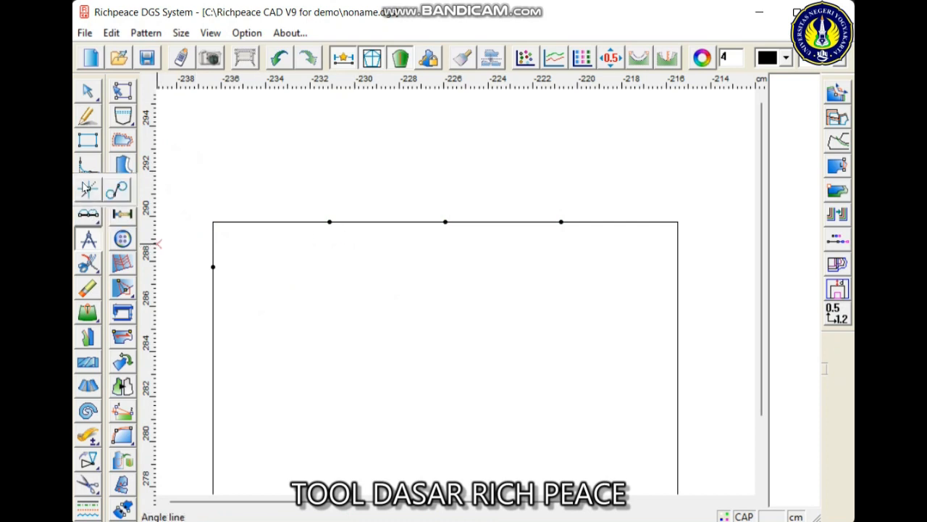
- Draw a rectangle about 28 by 25 cm above and to the left of the existing rectangle with the Rectangle tool
click(84, 145)
scroll(206, 217, down, 5)
click(216, 167)
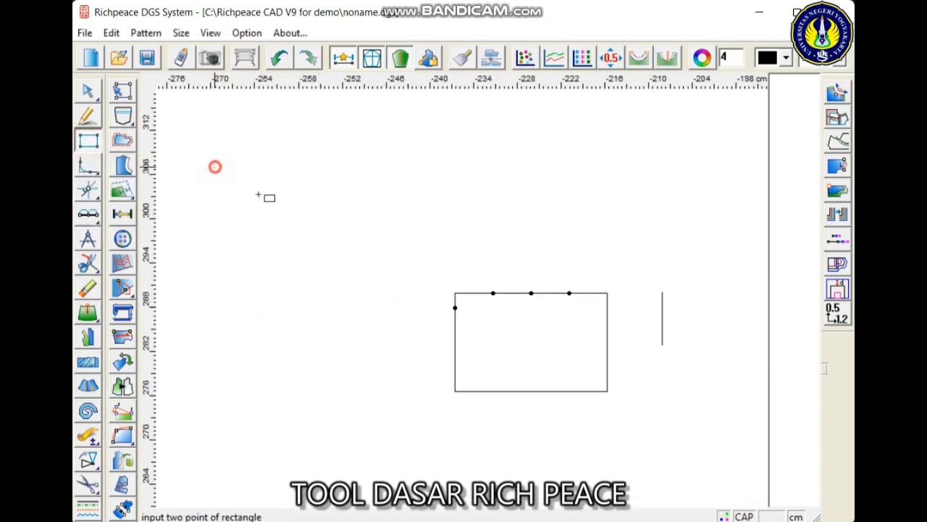
click(421, 347)
click(477, 306)
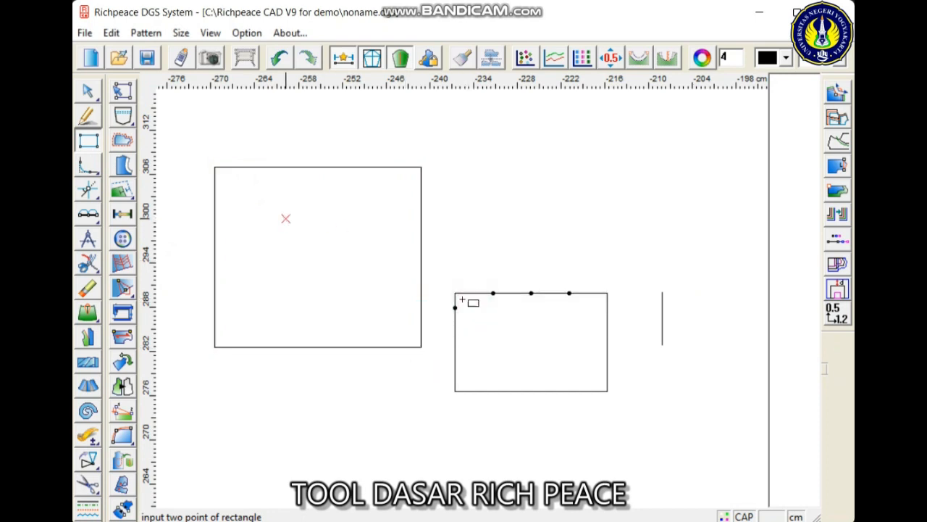
- Draw a horizontal line with the Intelligent pen across the new rectangle, about 4 cm below its upper edge
scroll(472, 292, up, 3)
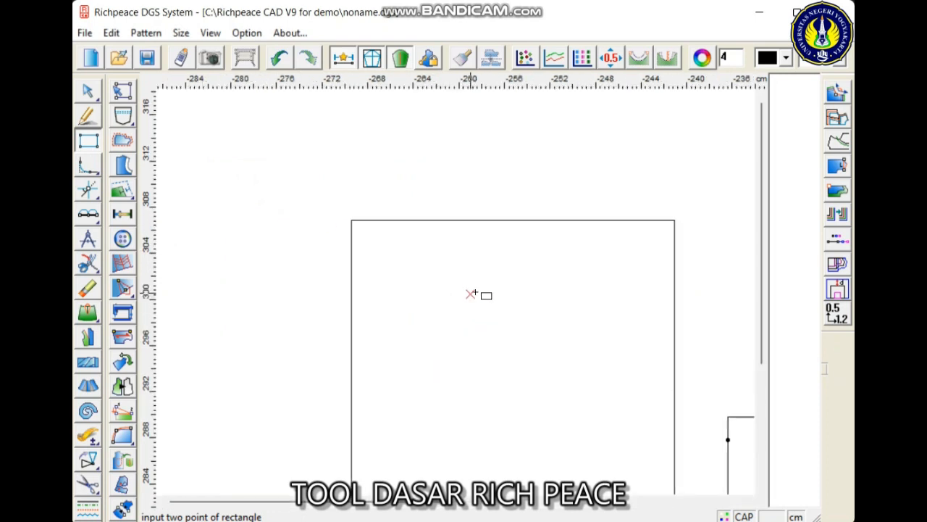
click(88, 116)
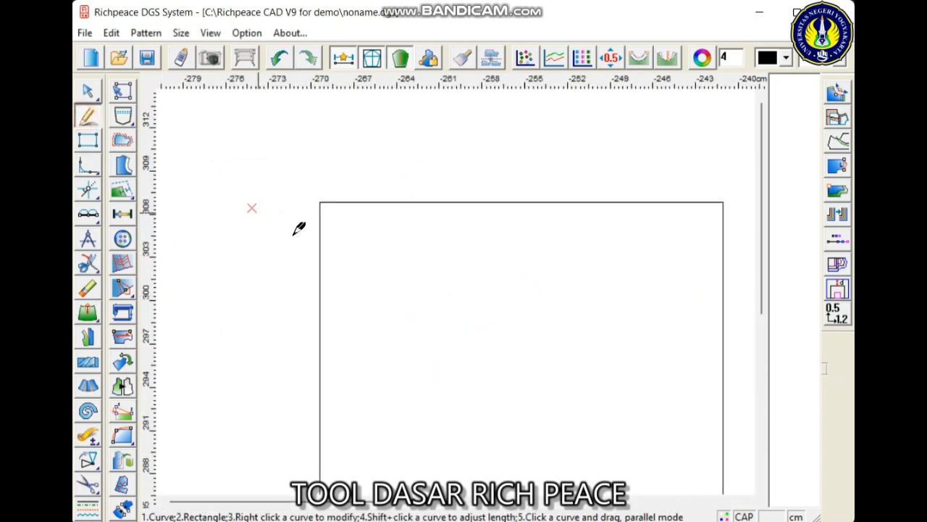
click(319, 263)
click(380, 397)
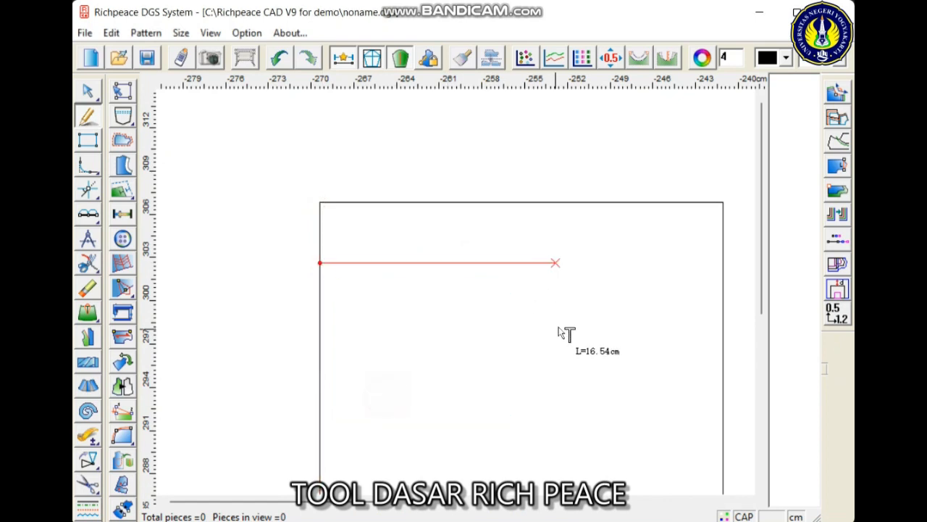
click(719, 305)
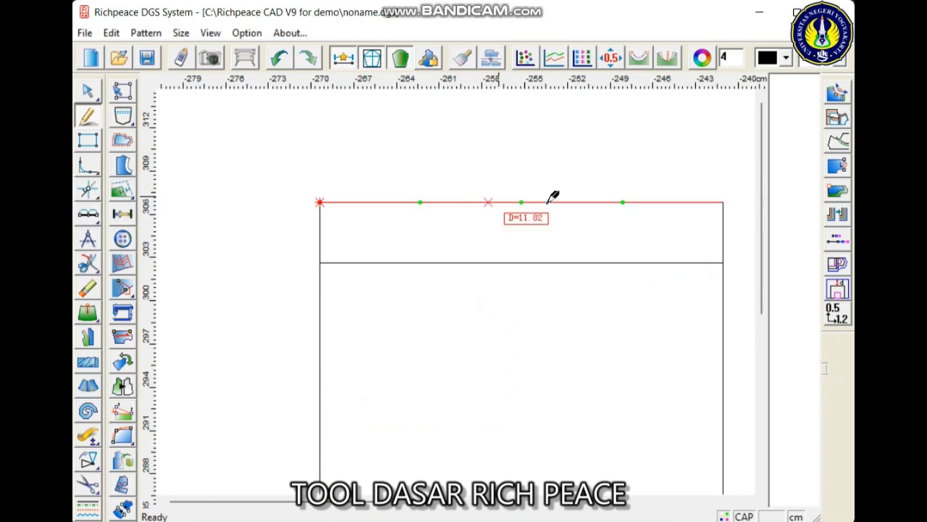
- Draw an 11 cm diagonal line with the Compasses from the midpoint of the upper edge to the horizontal line, slanting down to the right
click(88, 239)
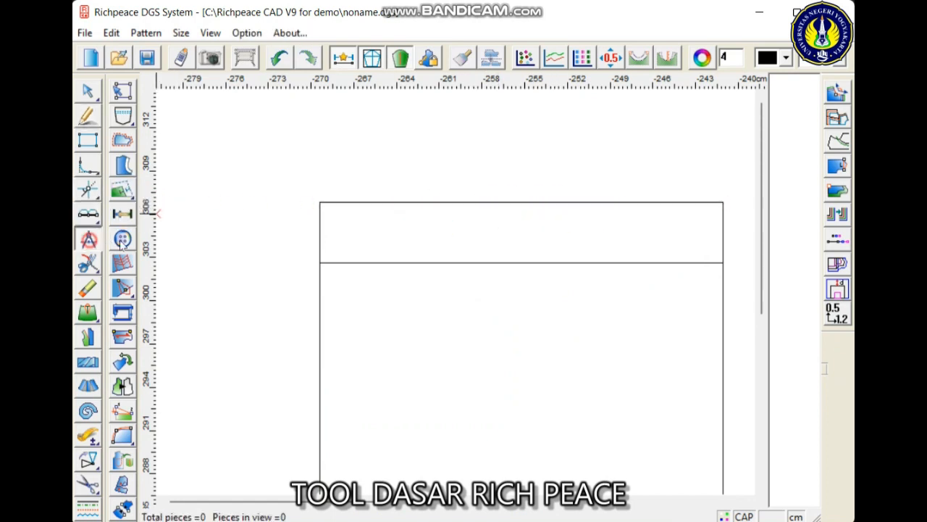
click(521, 200)
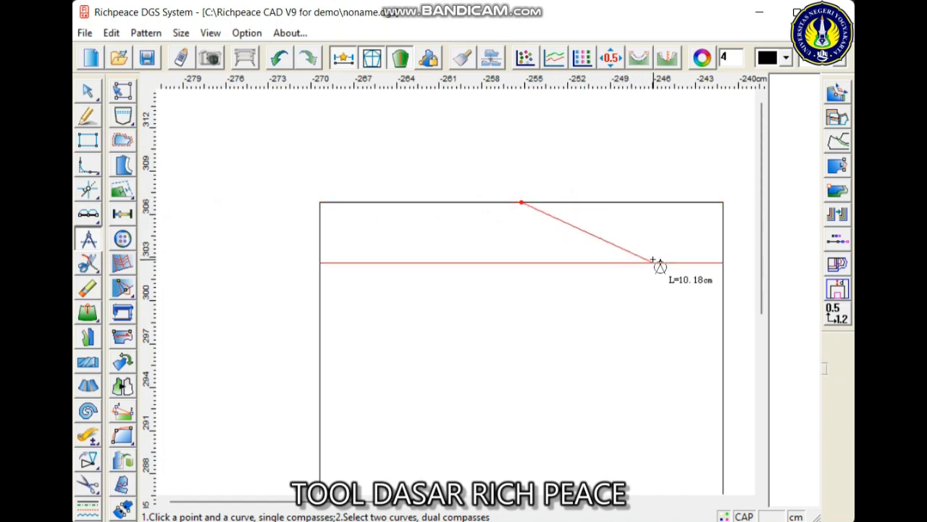
click(657, 263)
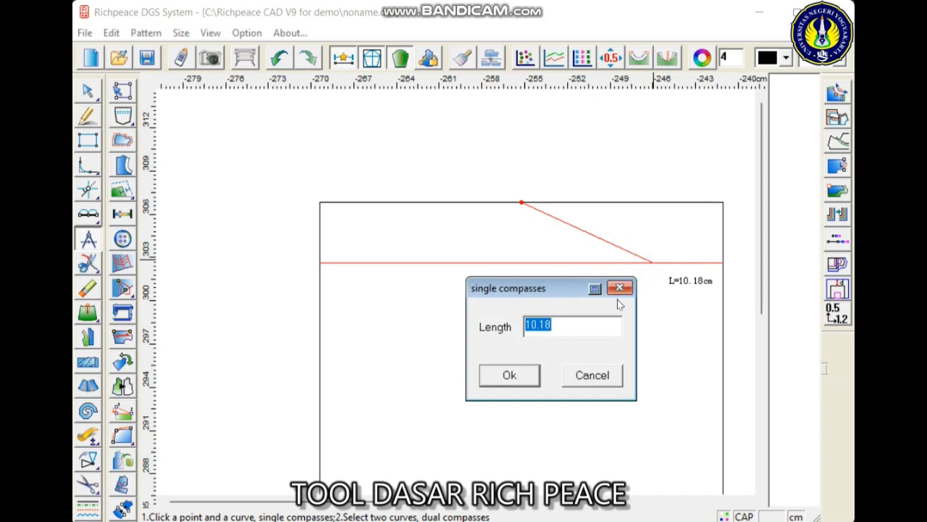
text(11)
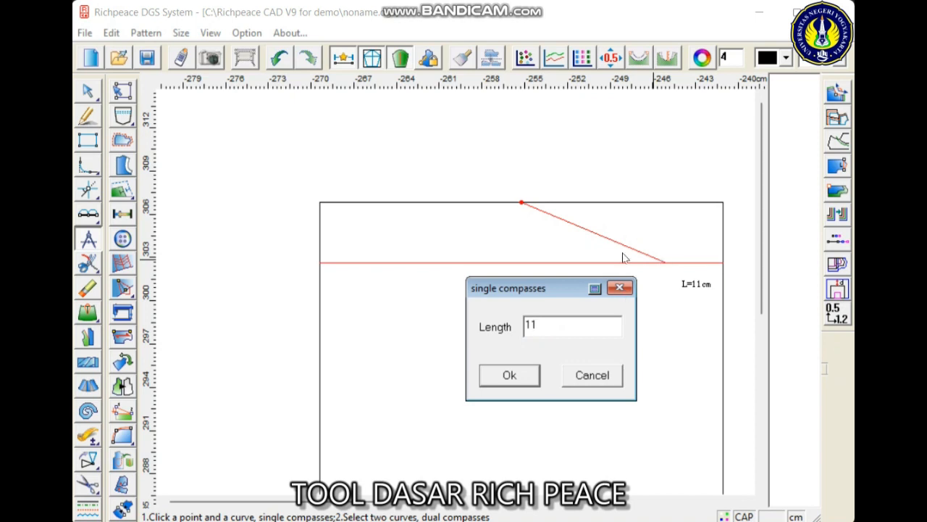
click(530, 377)
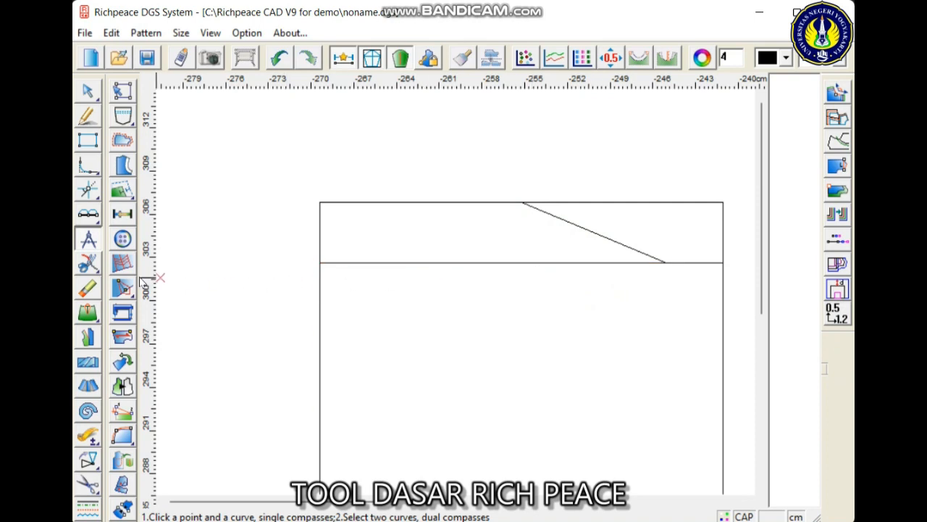
- Cut the horizontal line with Snip curve at a point 8 cm from its left end
mouse_move(88, 260)
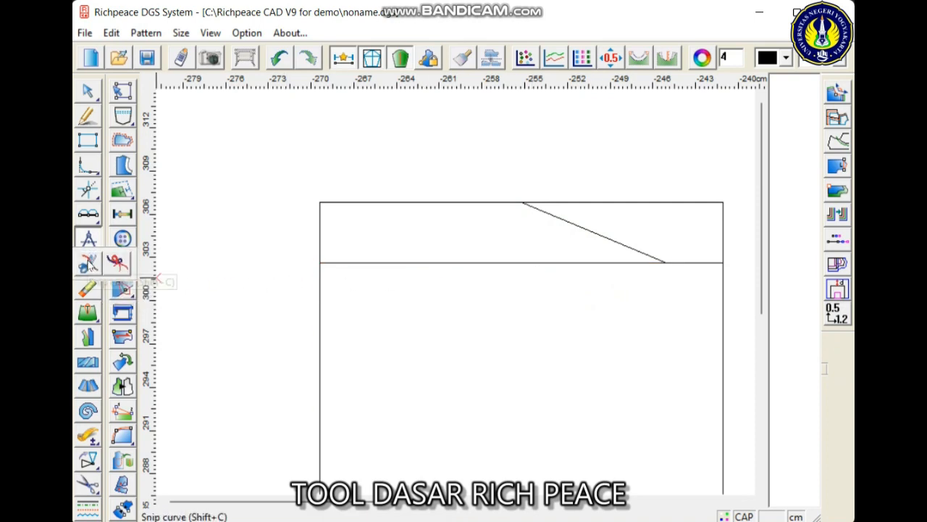
click(88, 262)
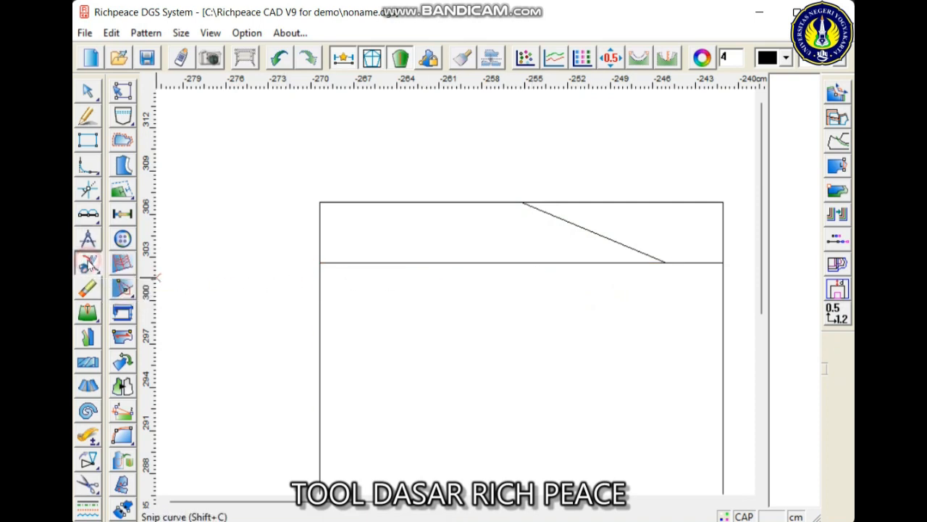
scroll(438, 272, up, 2)
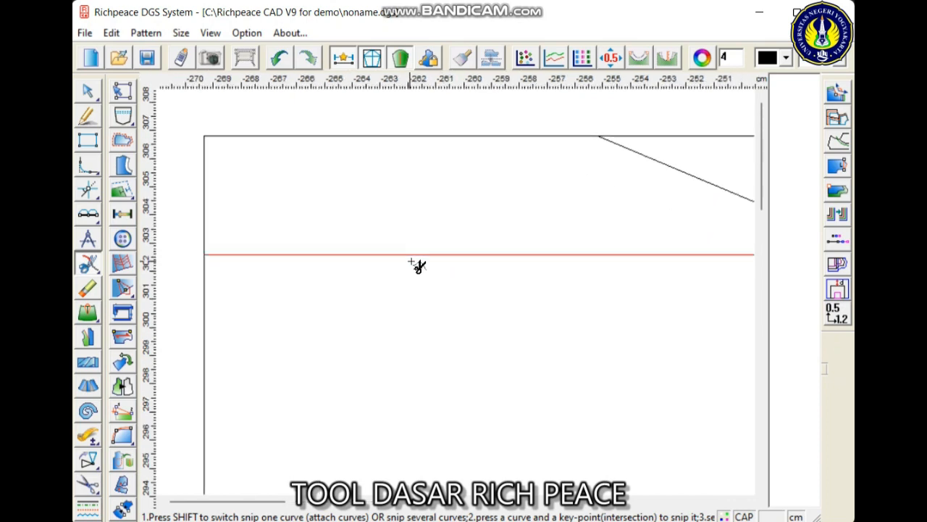
scroll(426, 268, down, 2)
scroll(533, 285, up, 1)
scroll(456, 292, down, 1)
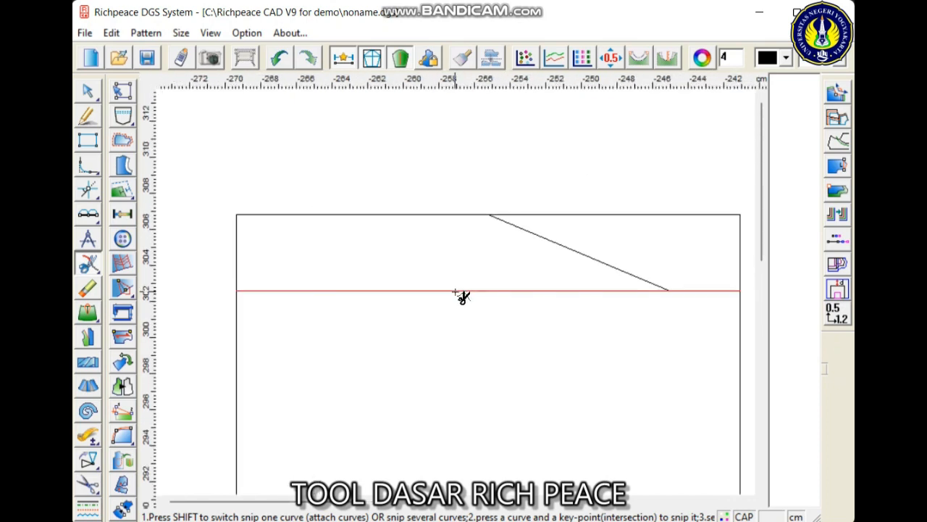
click(403, 291)
scroll(456, 293, up, 4)
scroll(462, 294, down, 1)
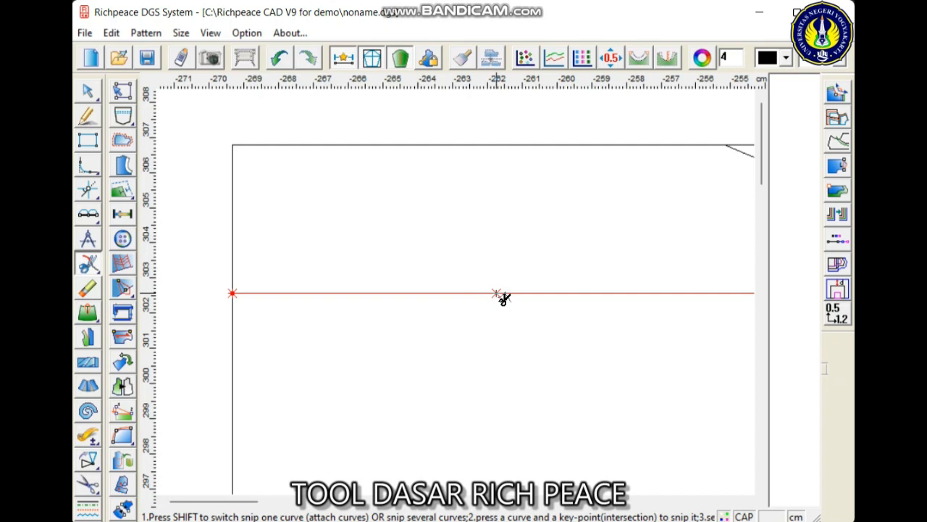
click(497, 295)
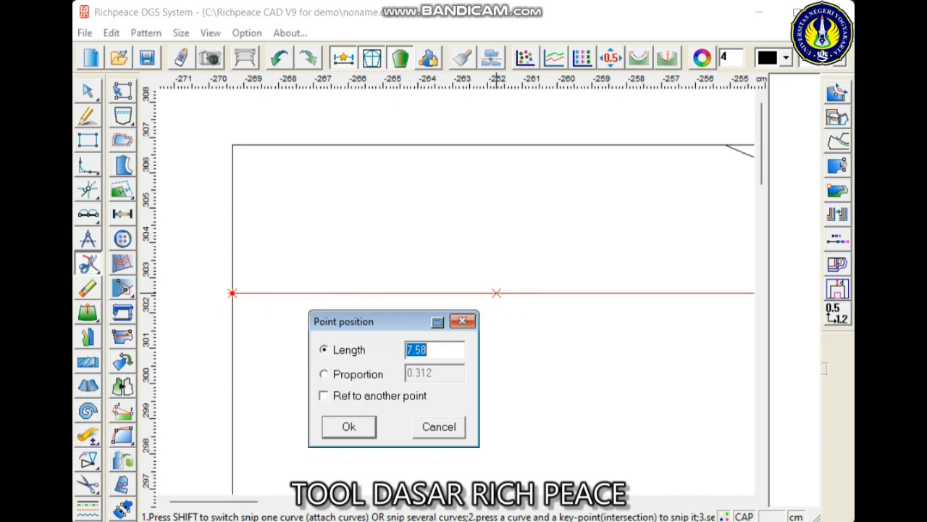
text(8)
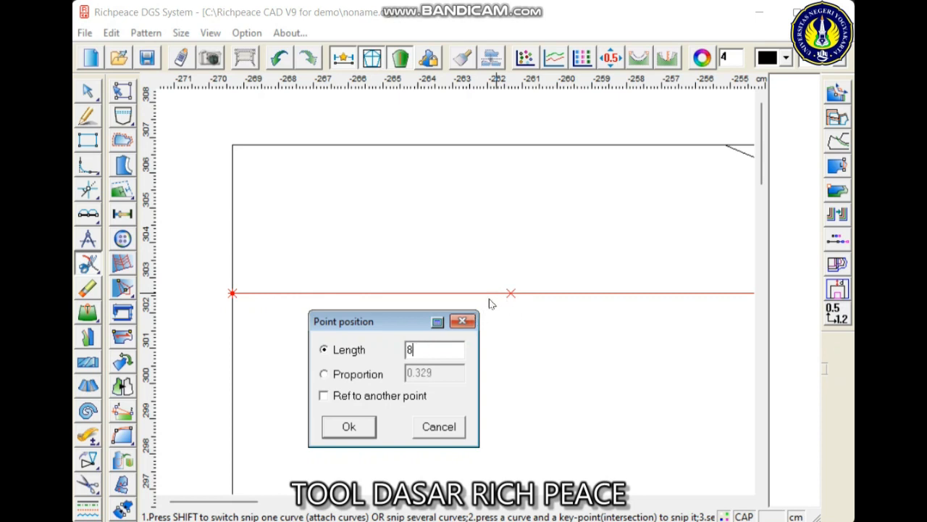
click(355, 428)
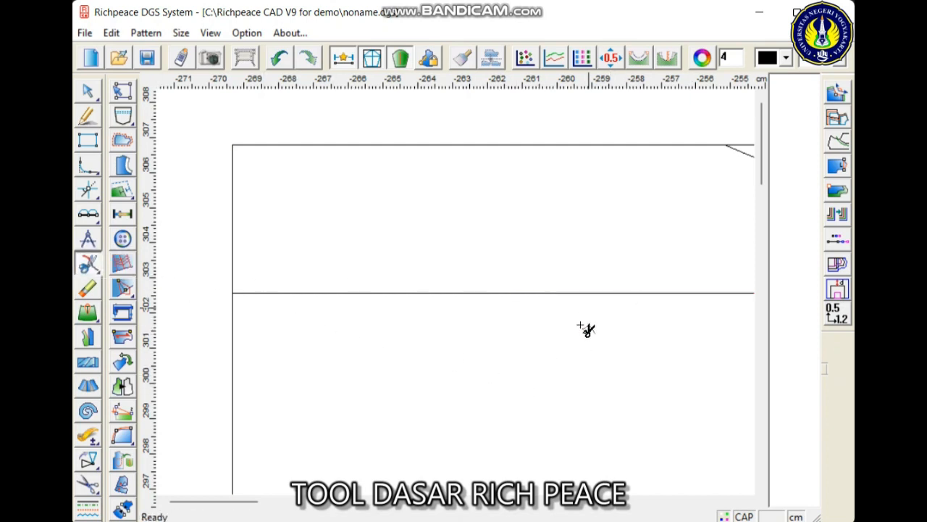
- Join the two segments of the horizontal line back into one line with Snip curve
scroll(641, 389, down, 2)
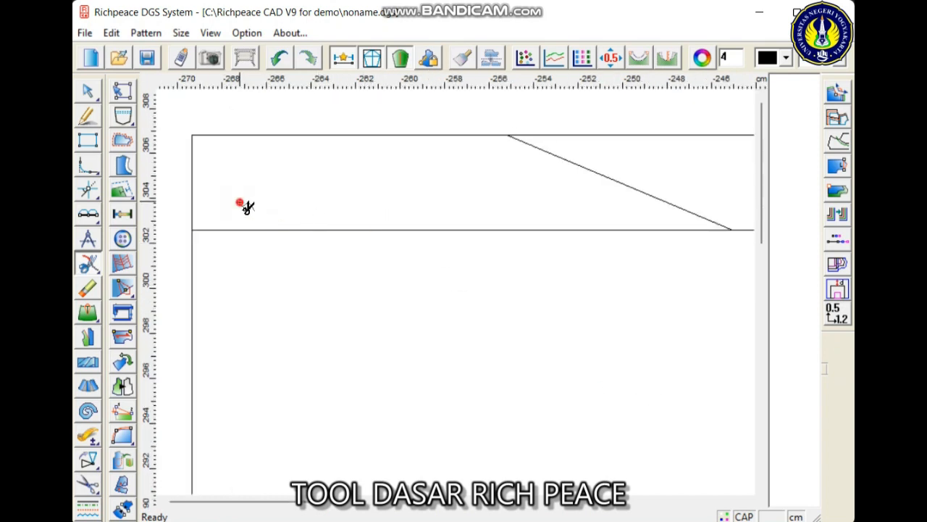
drag(239, 202, 322, 263)
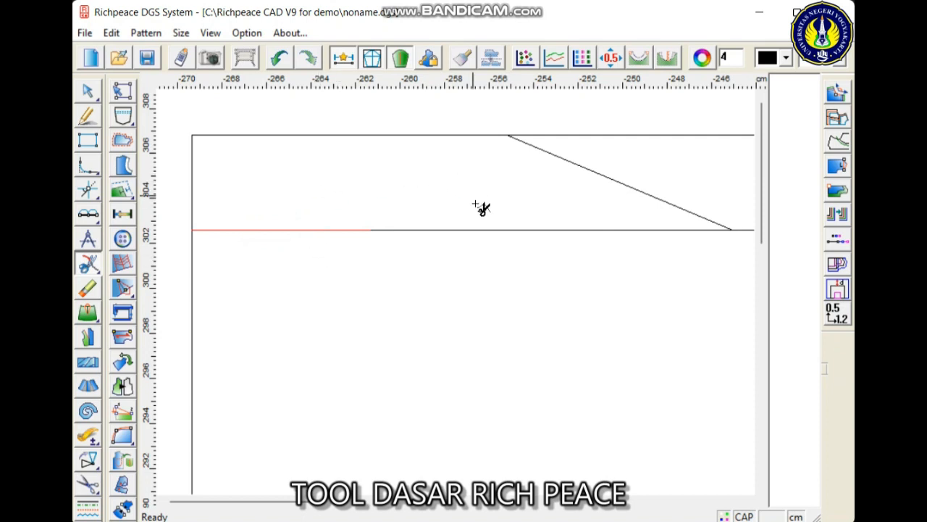
click(485, 229)
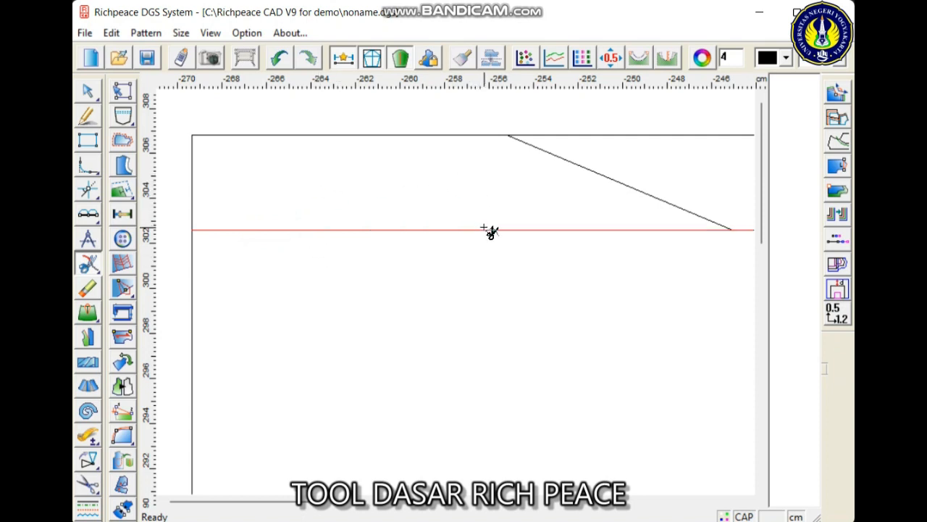
click(483, 229)
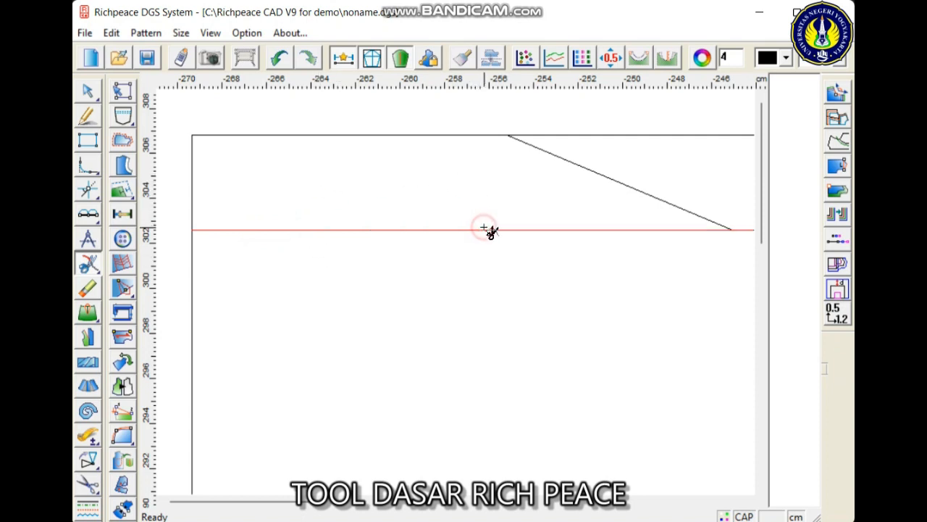
click(359, 287)
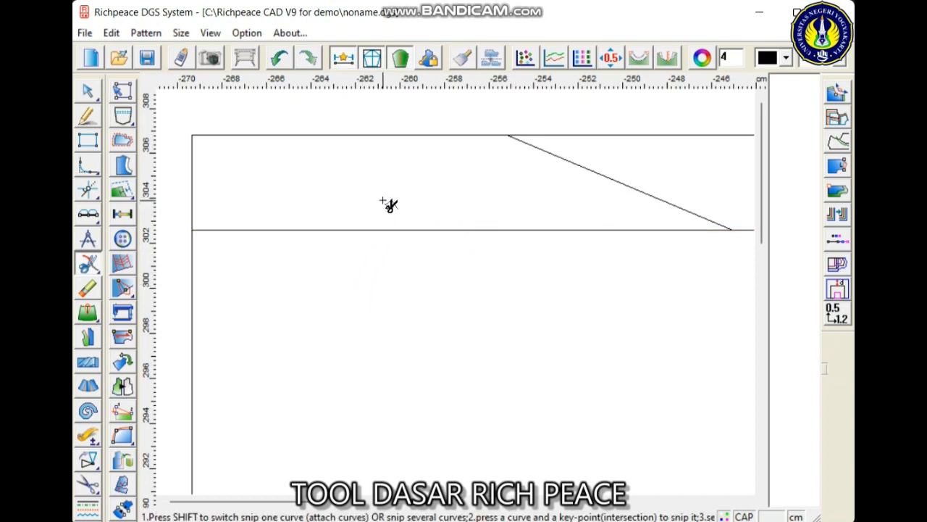
click(382, 230)
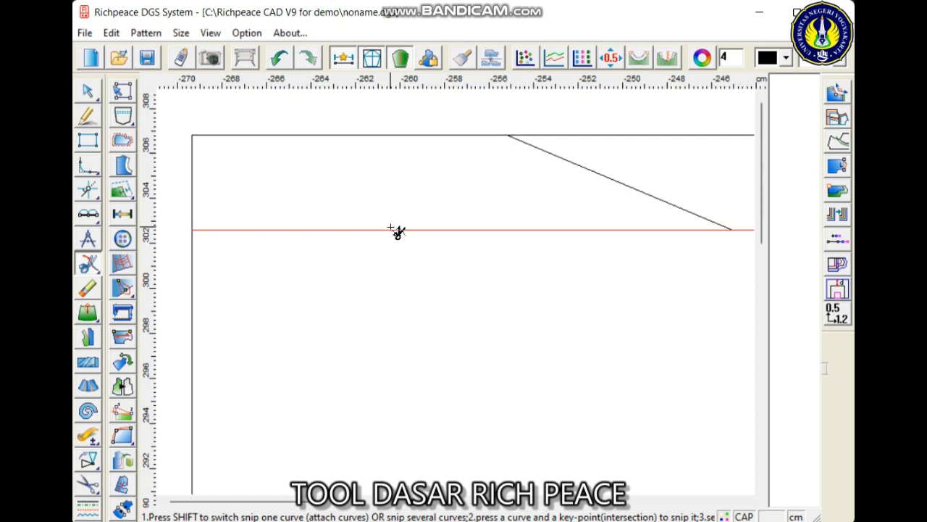
right_click(91, 258)
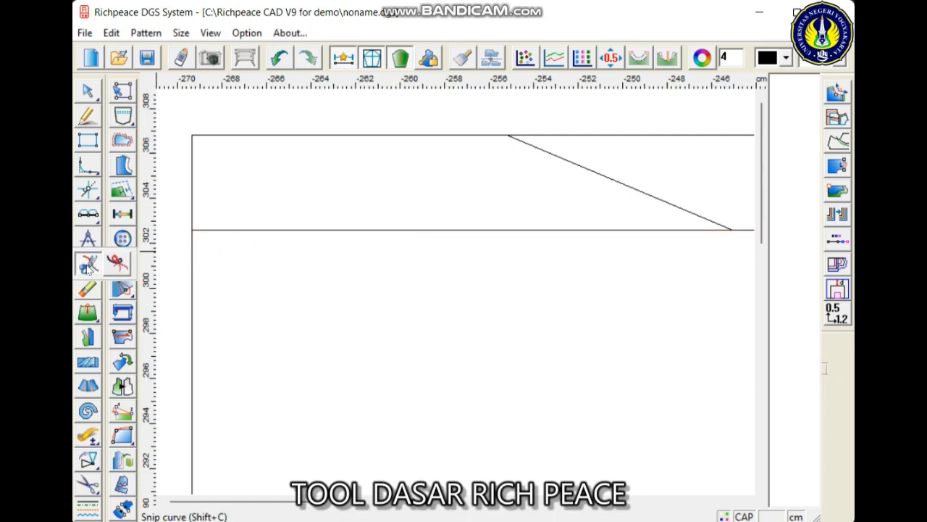
click(87, 270)
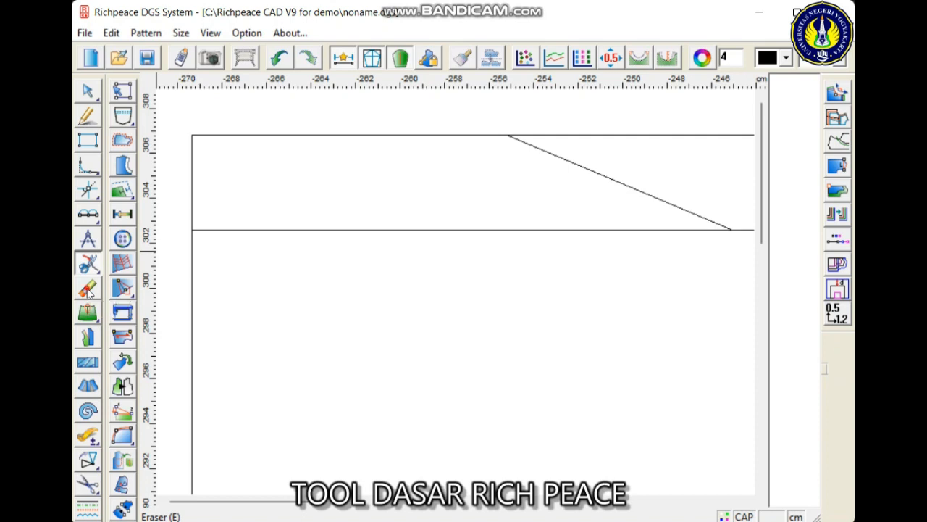
- Erase the smaller rectangle and its points beside the large divided rectangle with the Eraser
click(88, 290)
scroll(468, 287, down, 1)
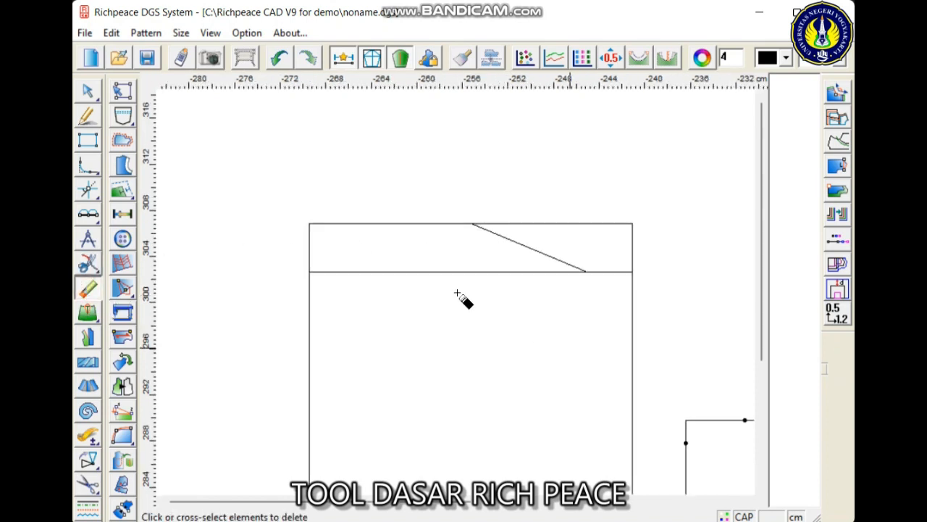
scroll(457, 292, down, 1)
drag(476, 275, 618, 386)
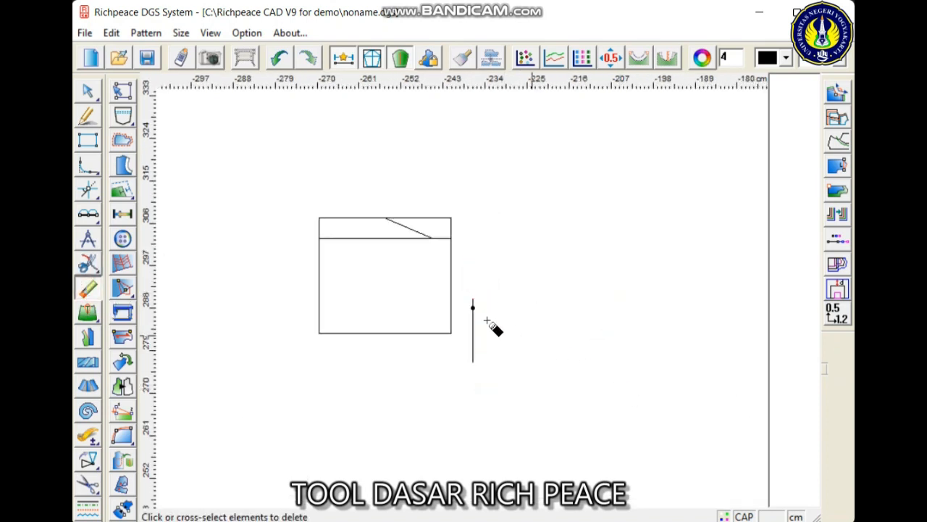
drag(464, 379, 500, 289)
scroll(464, 300, up, 1)
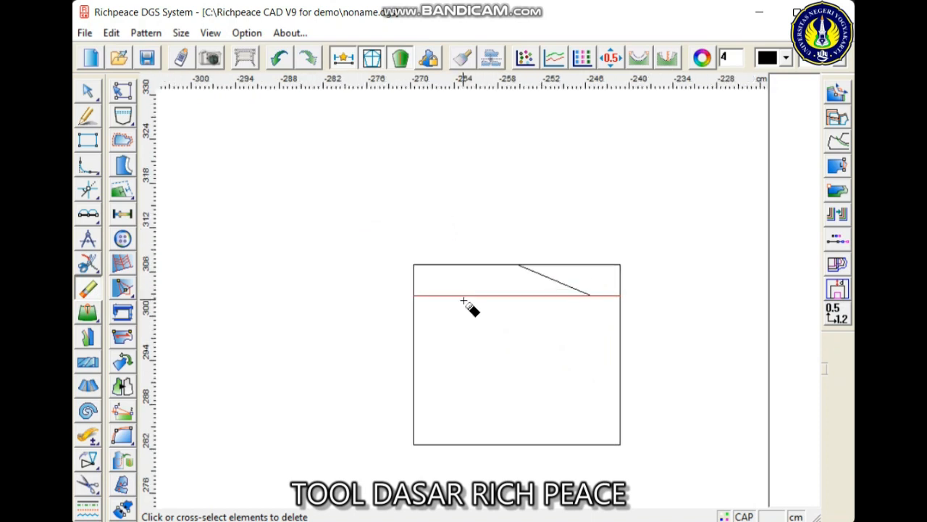
scroll(464, 301, up, 2)
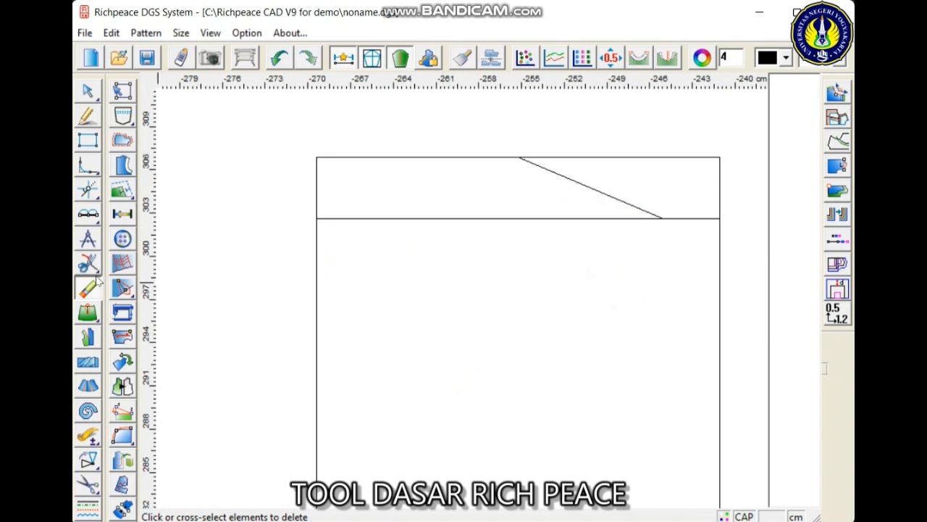
click(88, 312)
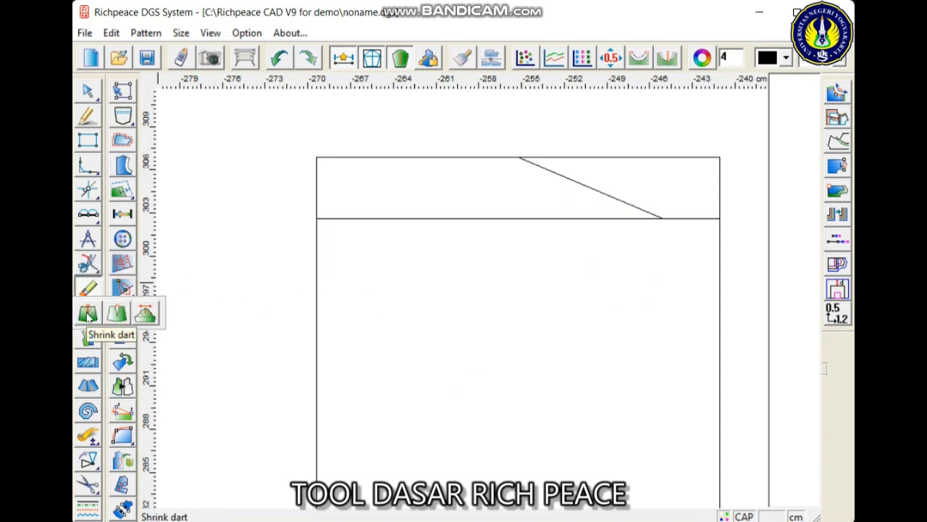
click(88, 315)
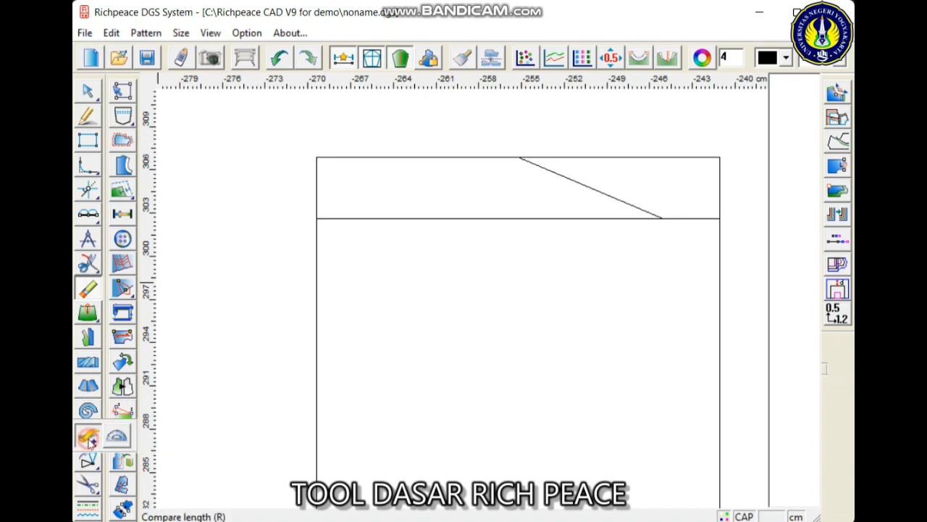
- Measure the length of the horizontal line inside the rectangle with Compare length
click(87, 436)
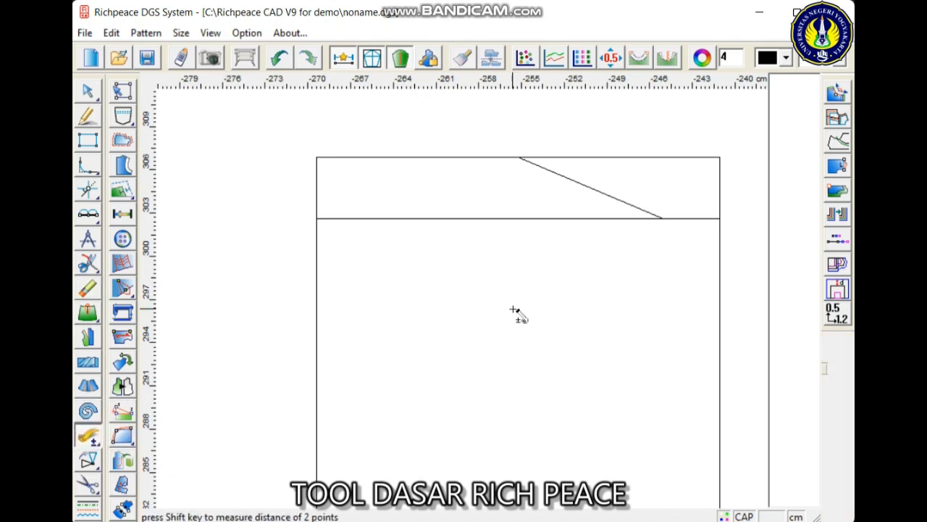
click(517, 220)
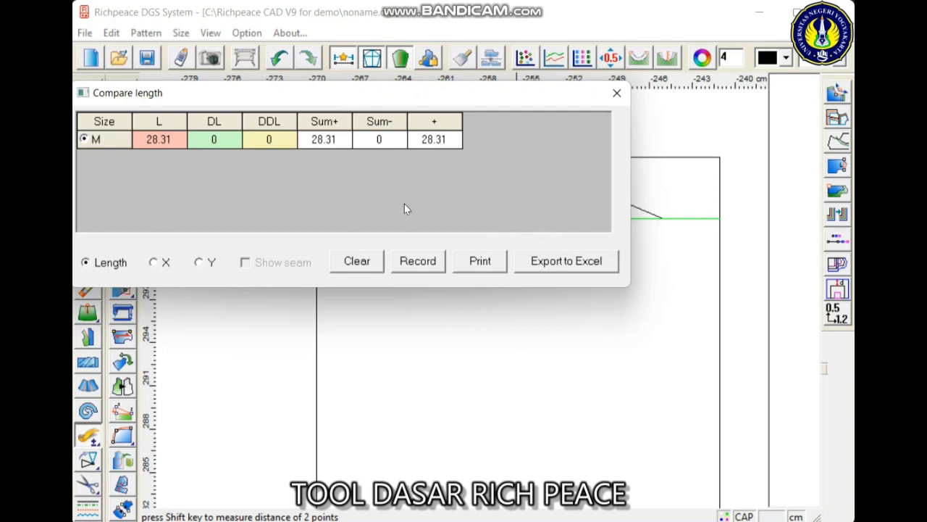
click(617, 92)
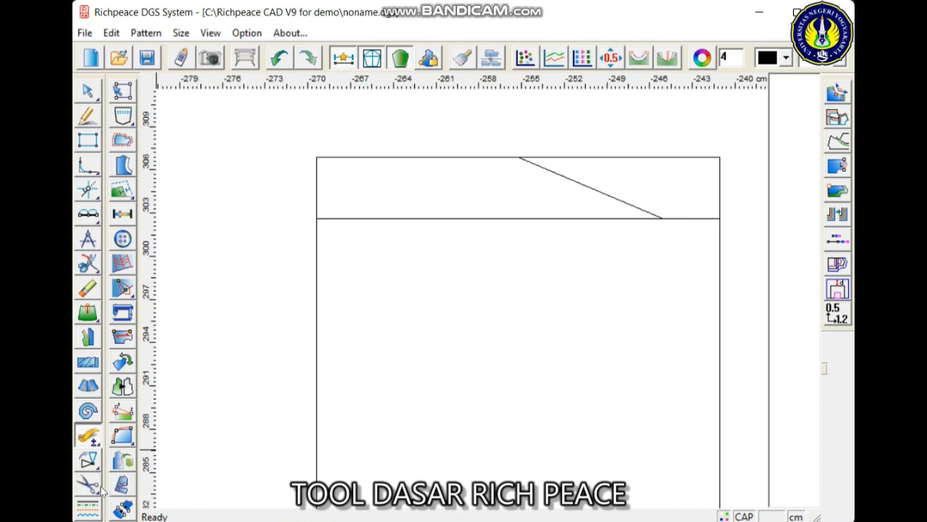
- Cut out a pattern piece with Forfex, using the rectangle's four outer edges as its outline
mouse_move(87, 489)
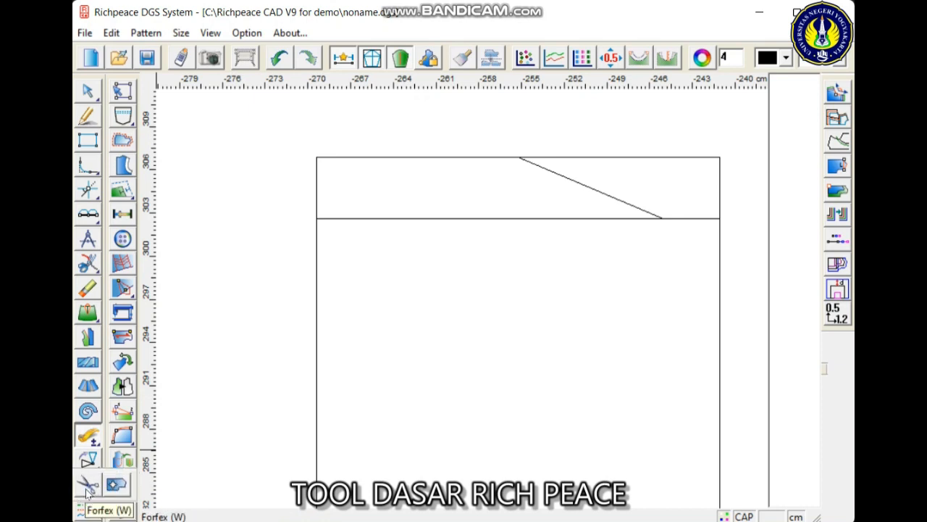
click(86, 489)
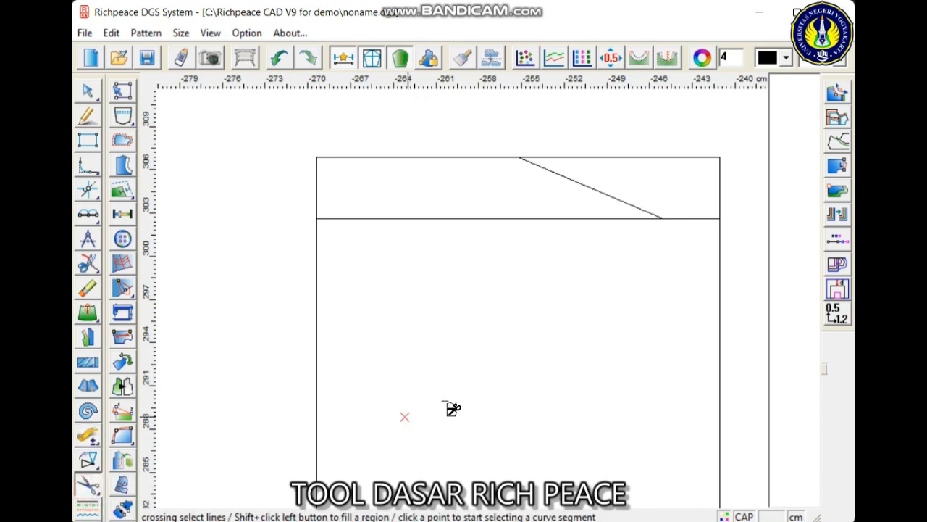
scroll(449, 408, down, 3)
scroll(480, 302, up, 2)
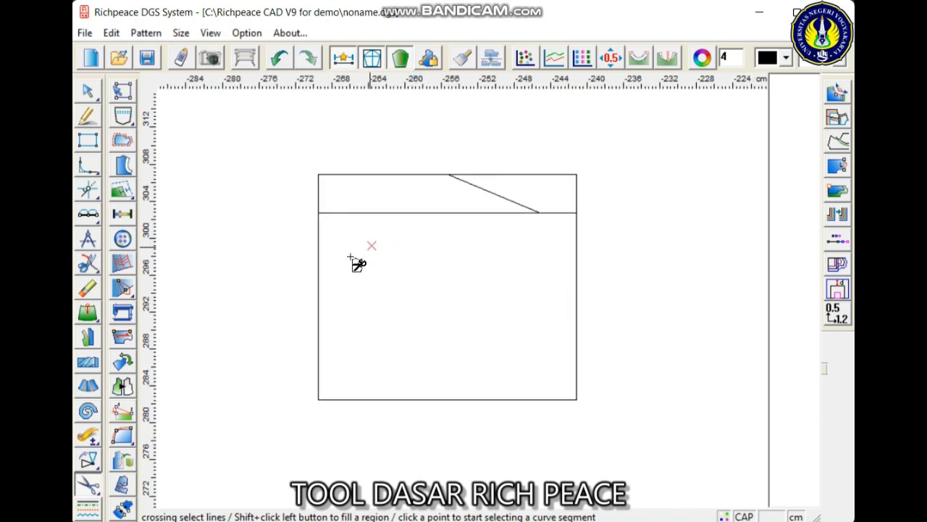
click(321, 317)
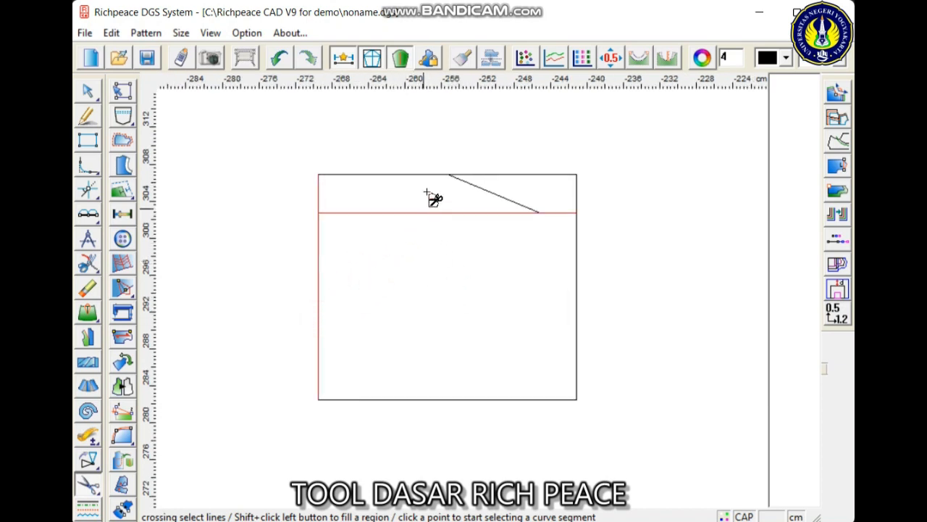
click(410, 174)
click(577, 269)
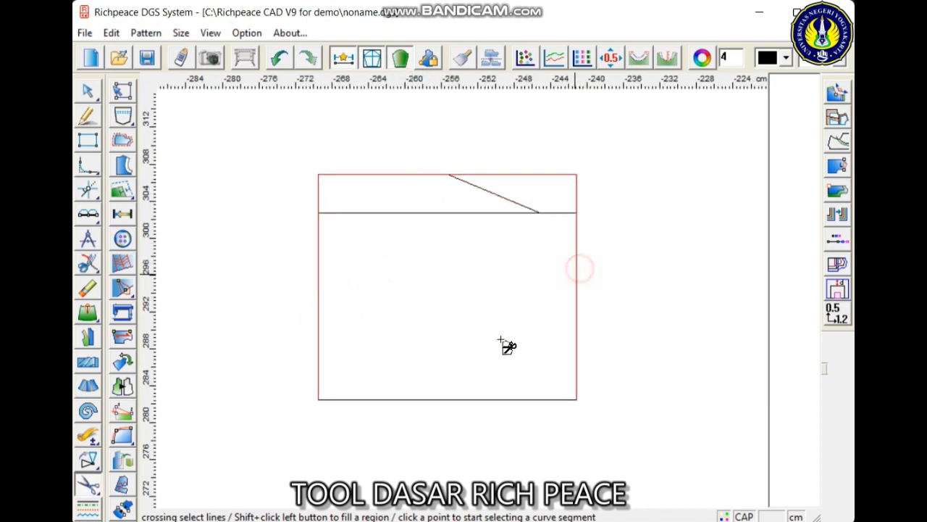
click(449, 399)
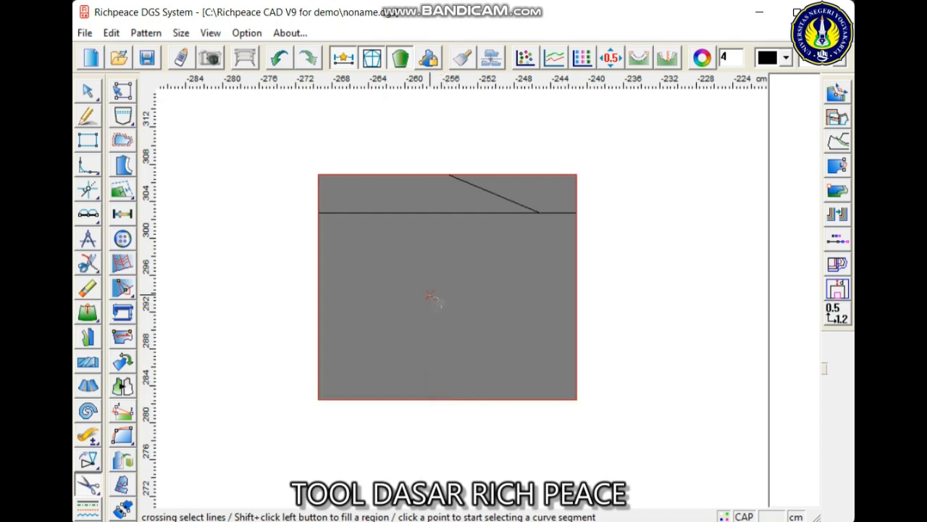
right_click(430, 297)
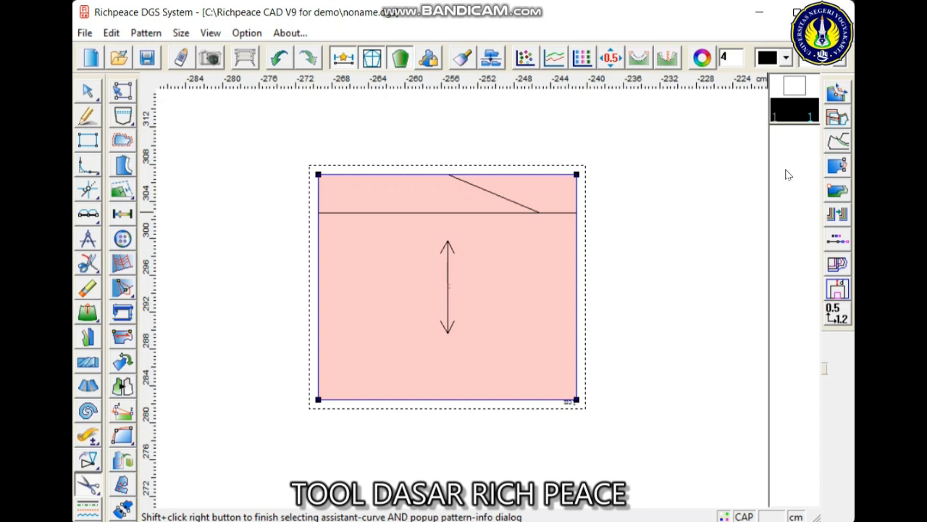
click(794, 92)
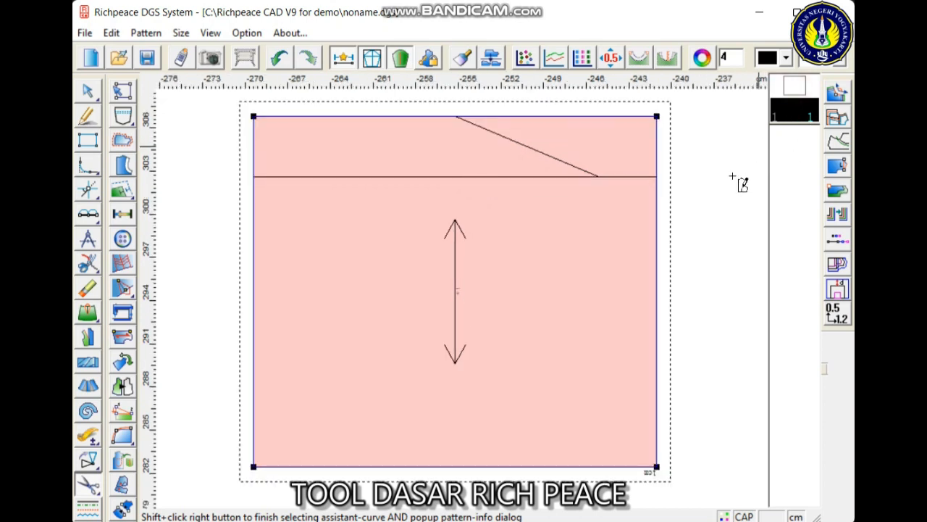